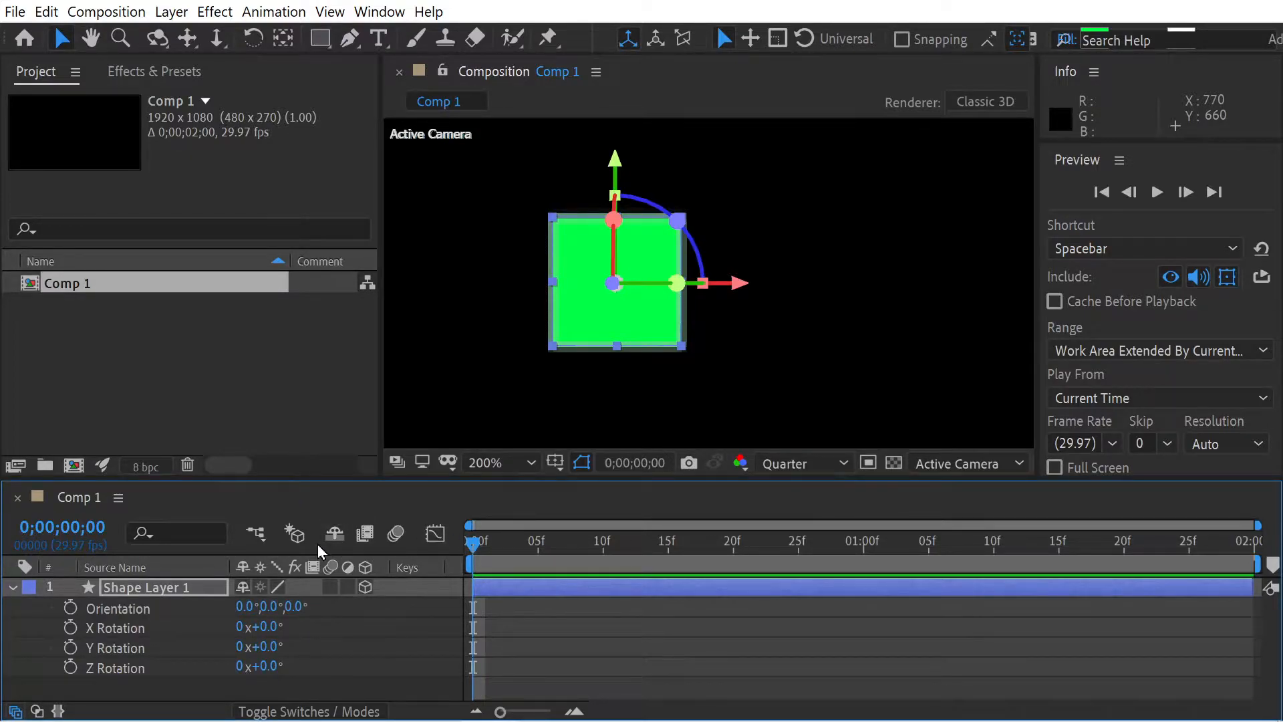
Animate the shape layer's Z Rotation with a keyframe at frame 0 and a value of 100° at frame 19
left_click(104, 672)
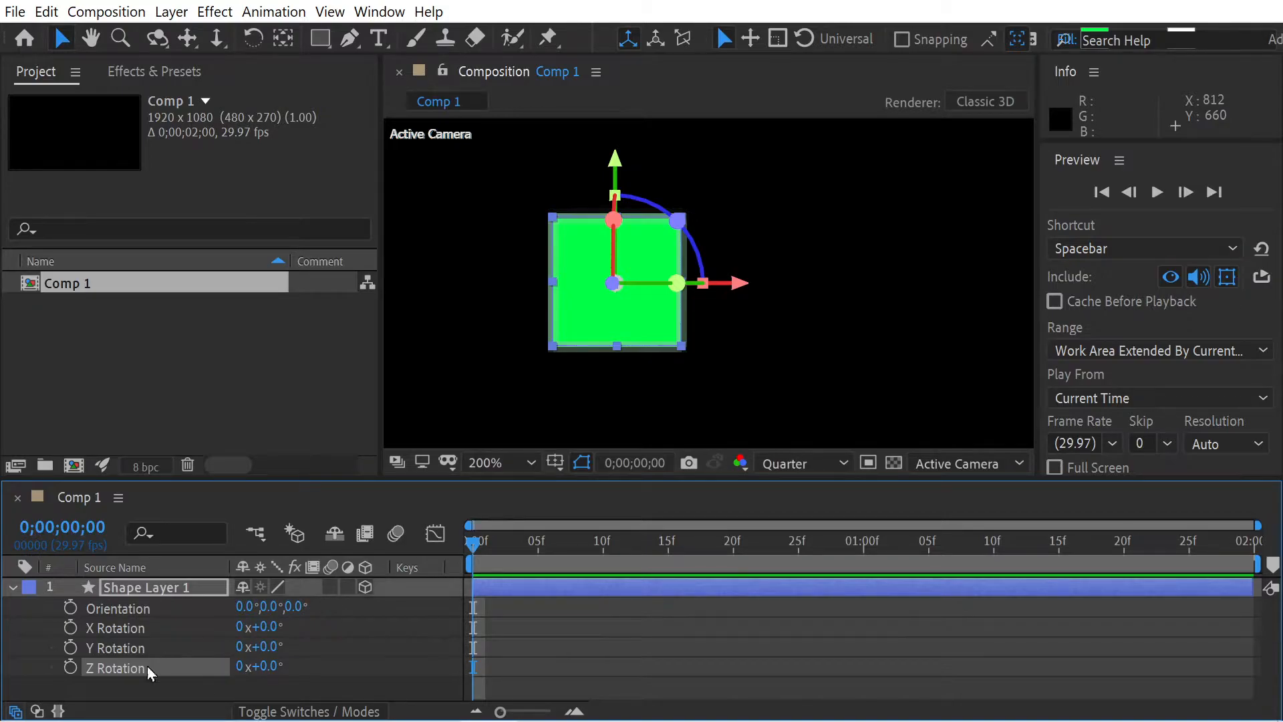
left_click(70, 665)
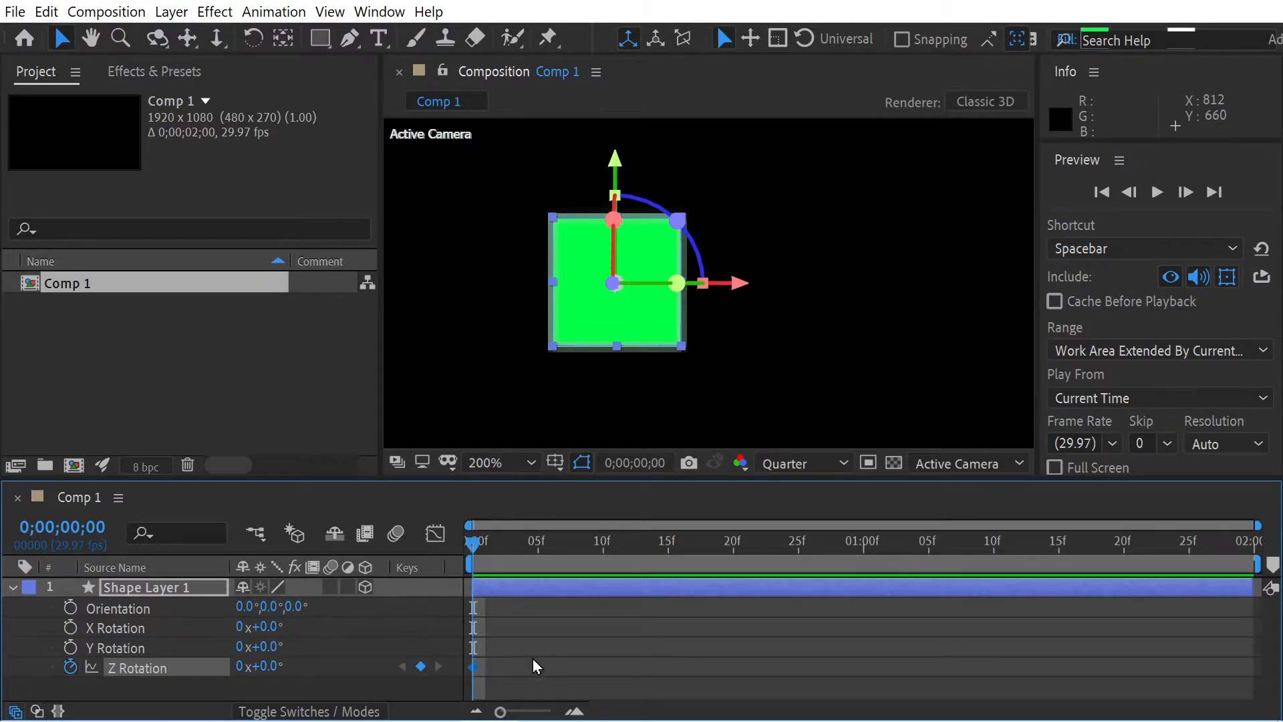
left_click_drag(577, 545, 713, 551)
left_click(262, 665)
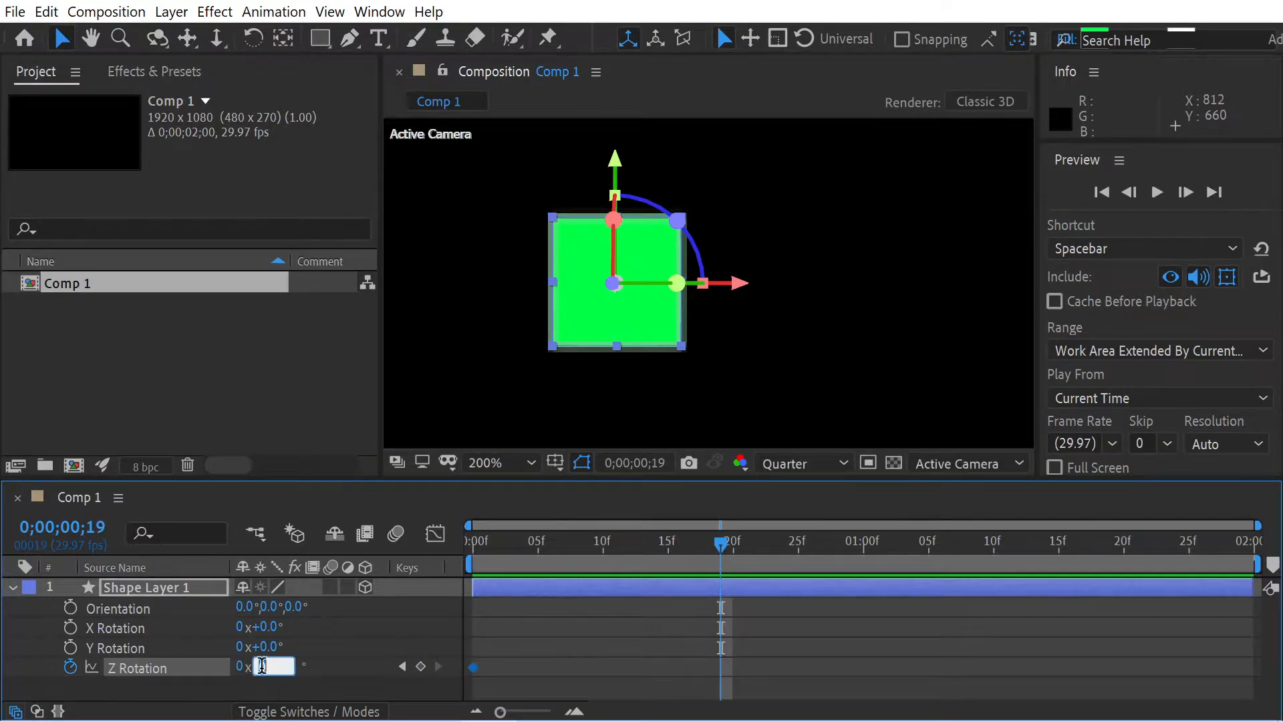
type("100")
key("Return")
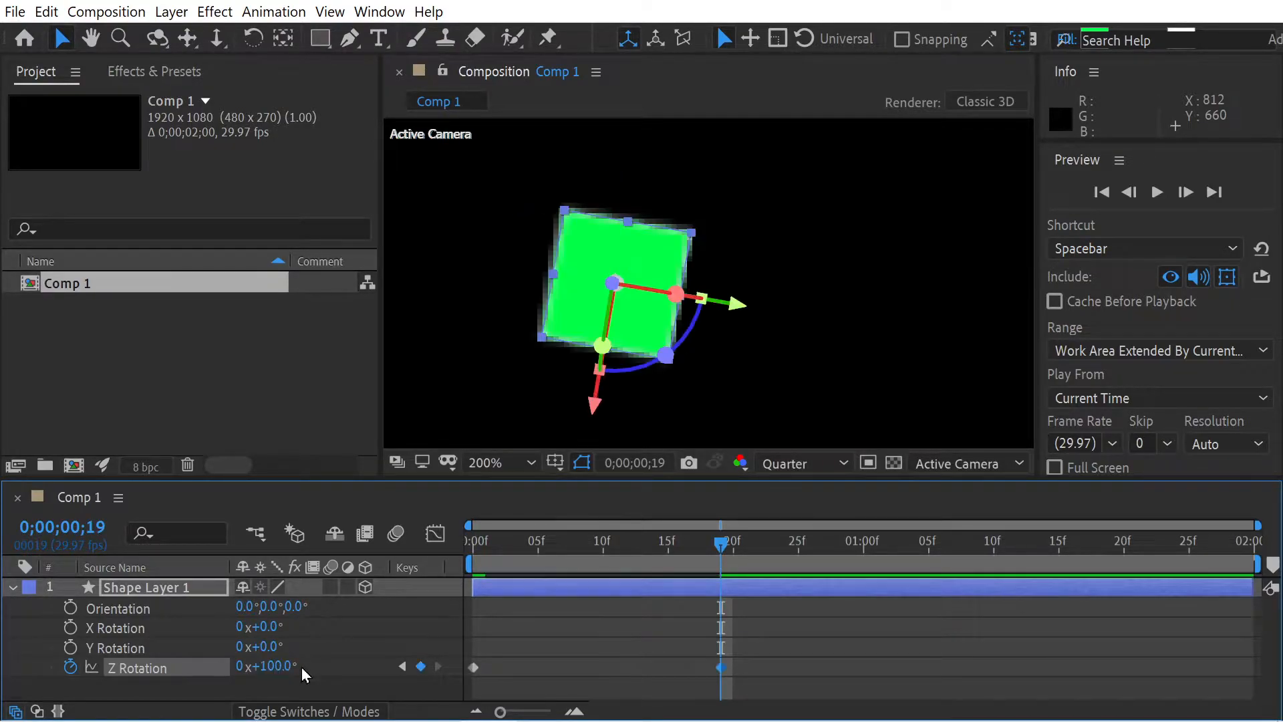
Return to the first frame and preview the square's Z Rotation animation
left_click_drag(533, 540, 427, 502)
key("space")
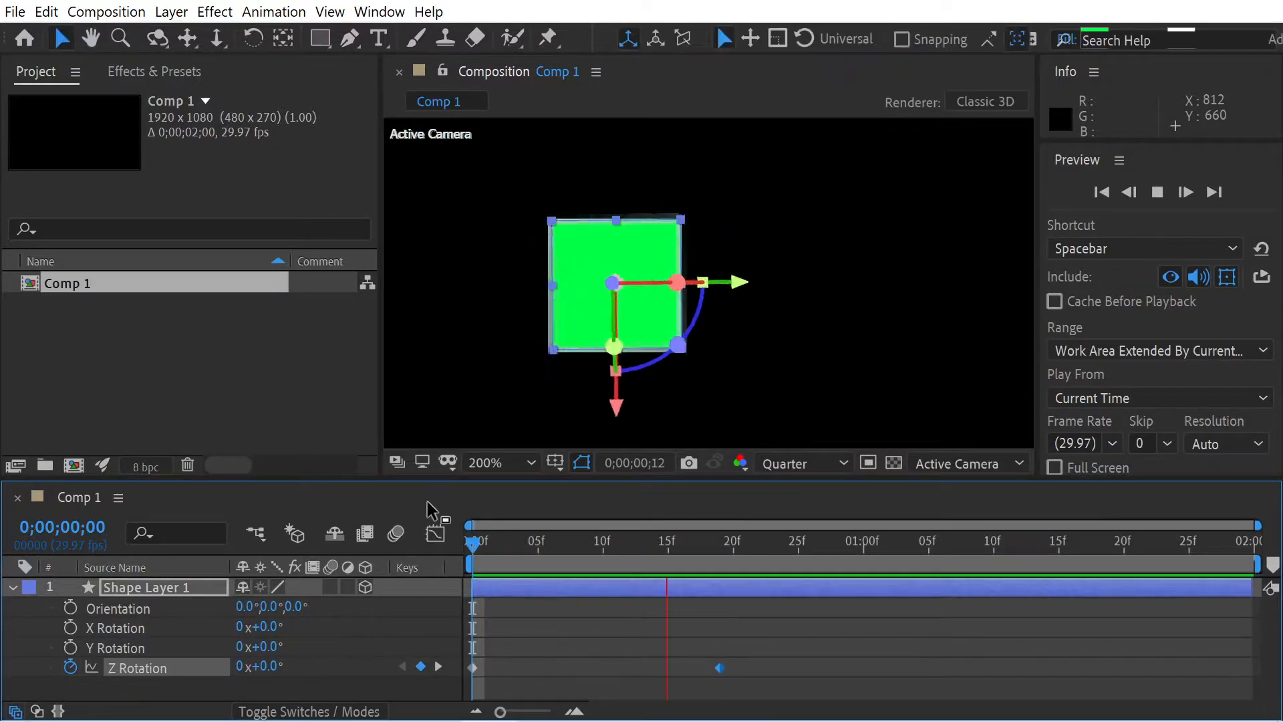
key("space")
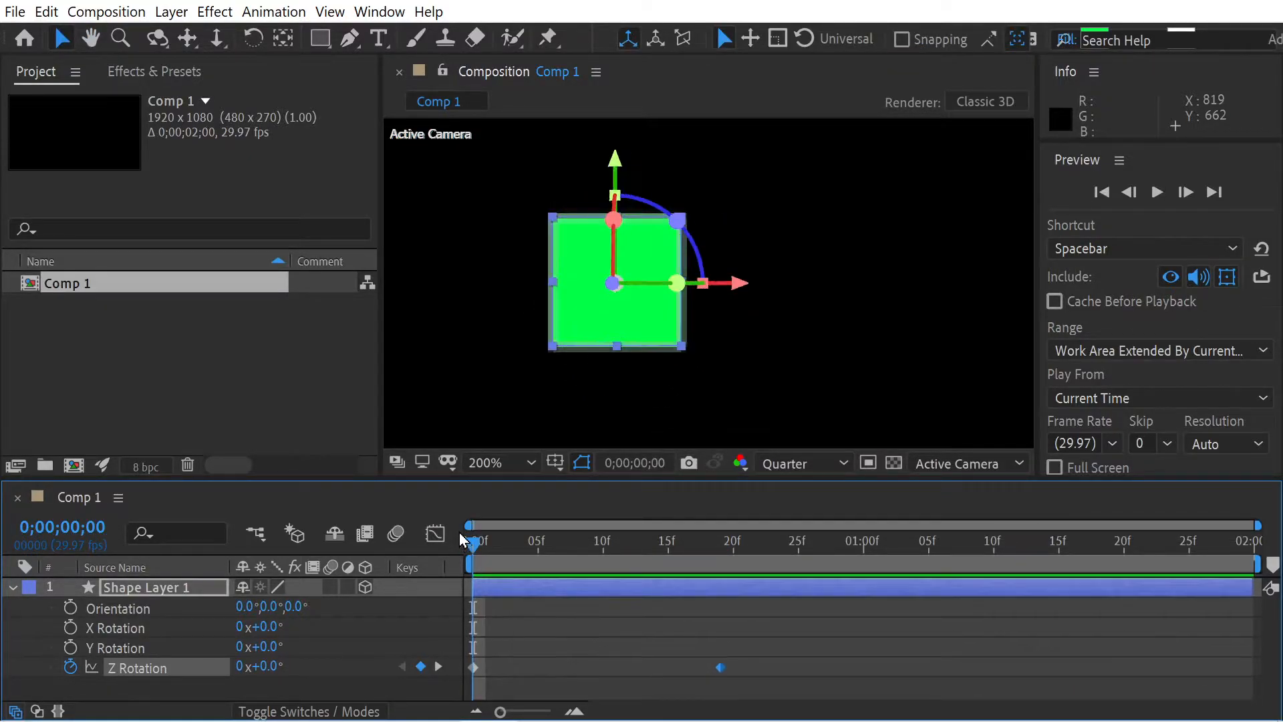
key("space")
key("space")
Remove the Z Rotation keyframes from the shape layer and return the playhead to the first frame
left_click(64, 673)
left_click_drag(503, 540, 511, 540)
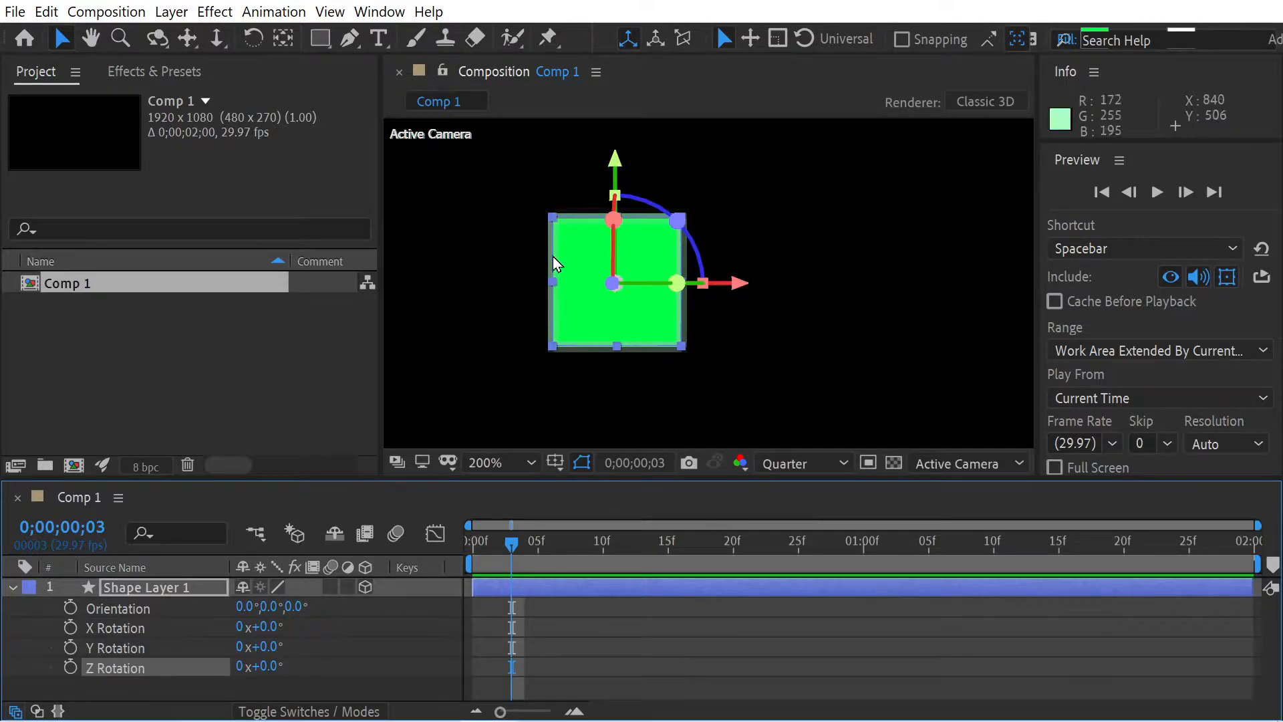
left_click_drag(525, 541, 454, 541)
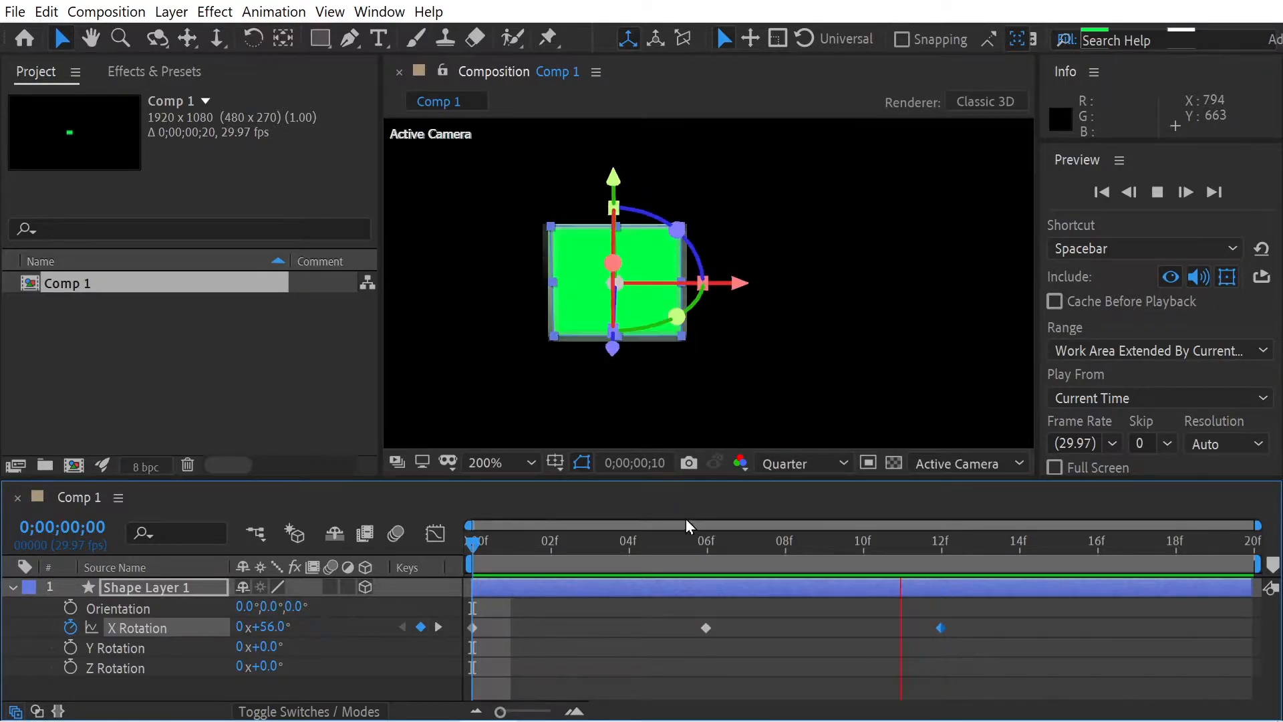
Preview the square's X Rotation animation from the first frame by playing and scrubbing the timeline
key("space")
left_click_drag(596, 554, 449, 542)
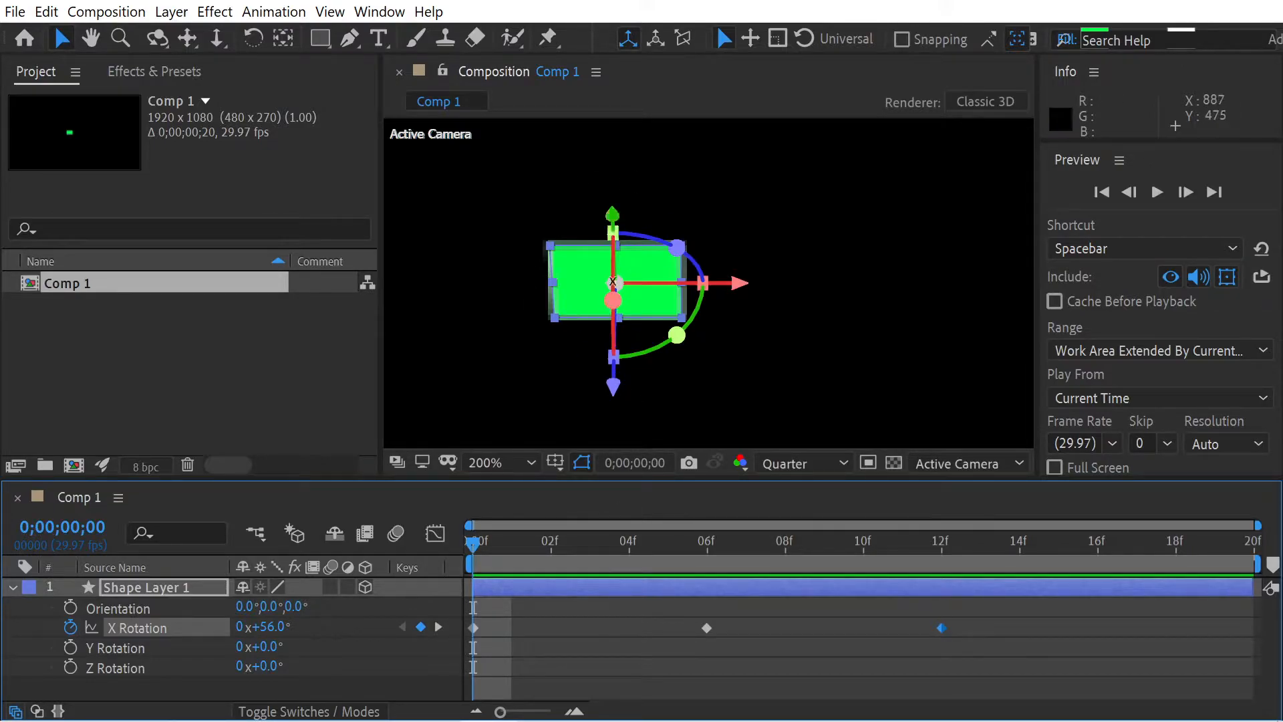
key("space")
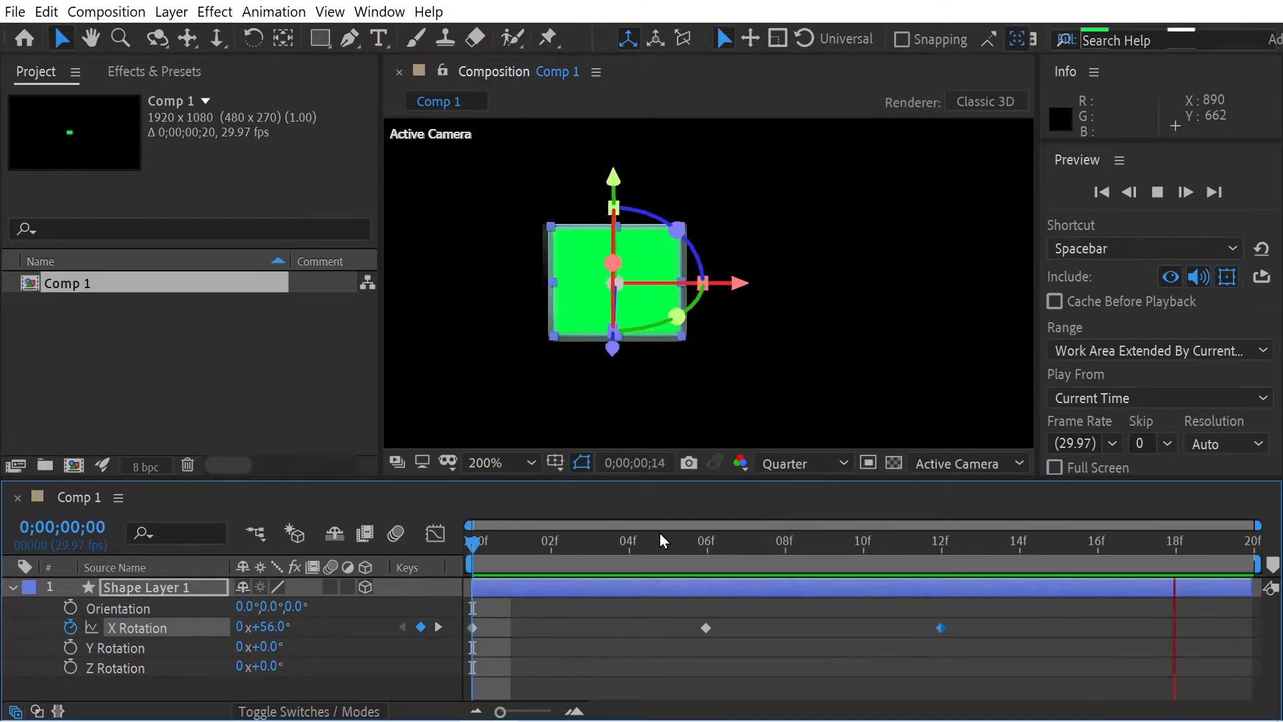
left_click(549, 546)
left_click_drag(551, 549, 473, 544)
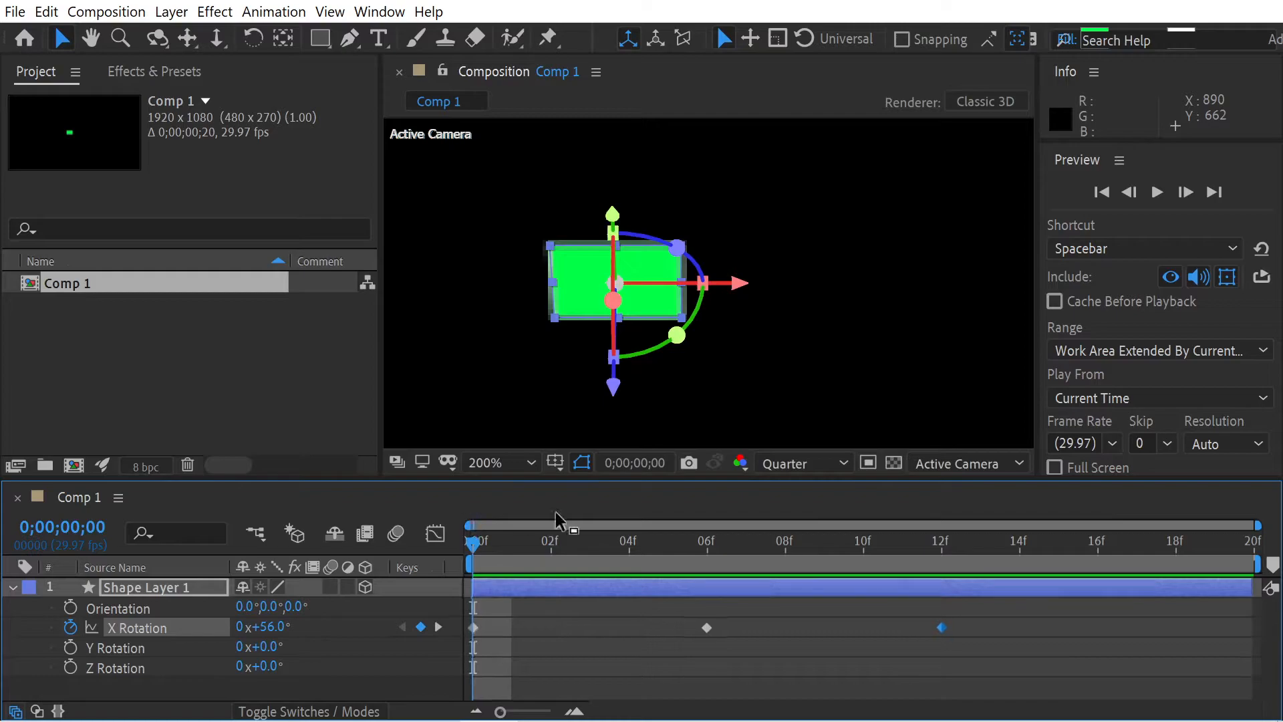
Replace the X Rotation keyframes with a Y Rotation animation starting at frame 0, and preview it
left_click(70, 628)
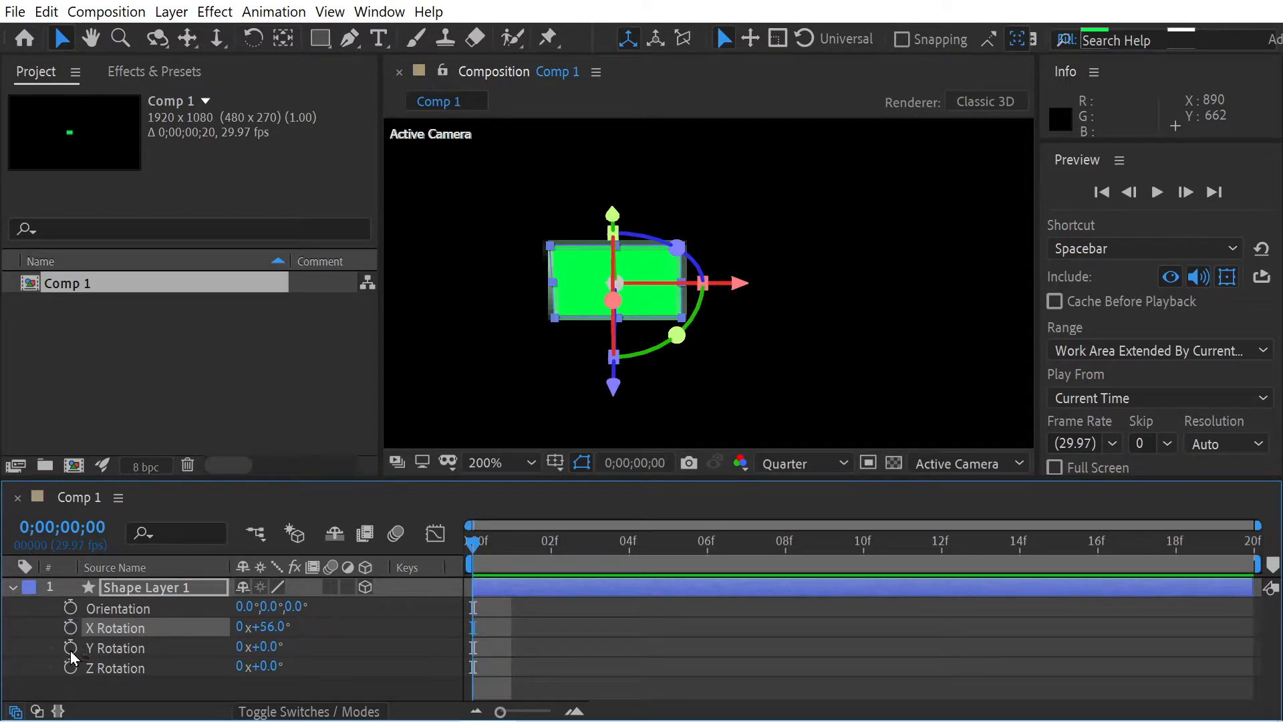
left_click(71, 648)
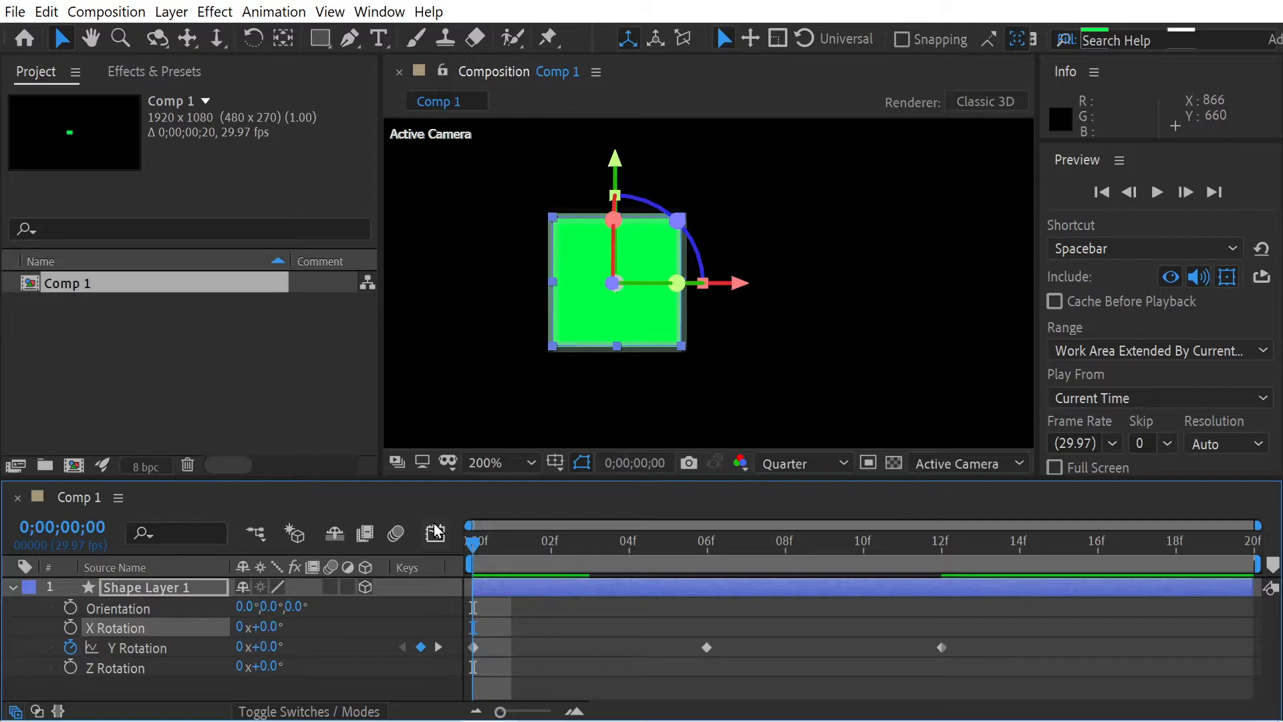
key("space")
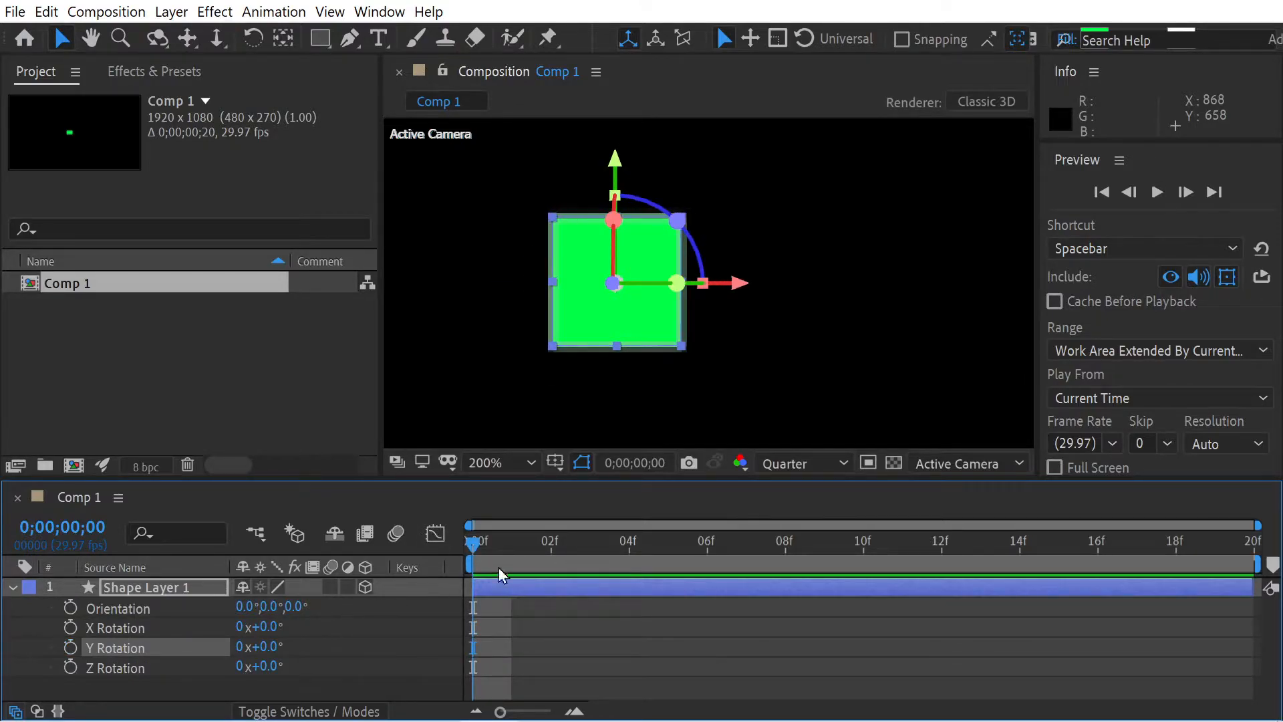
Animate the shape layer's Orientation with a keyframe at frame 0 and values of 300°, 300°, 300° at frame 9
left_click(70, 606)
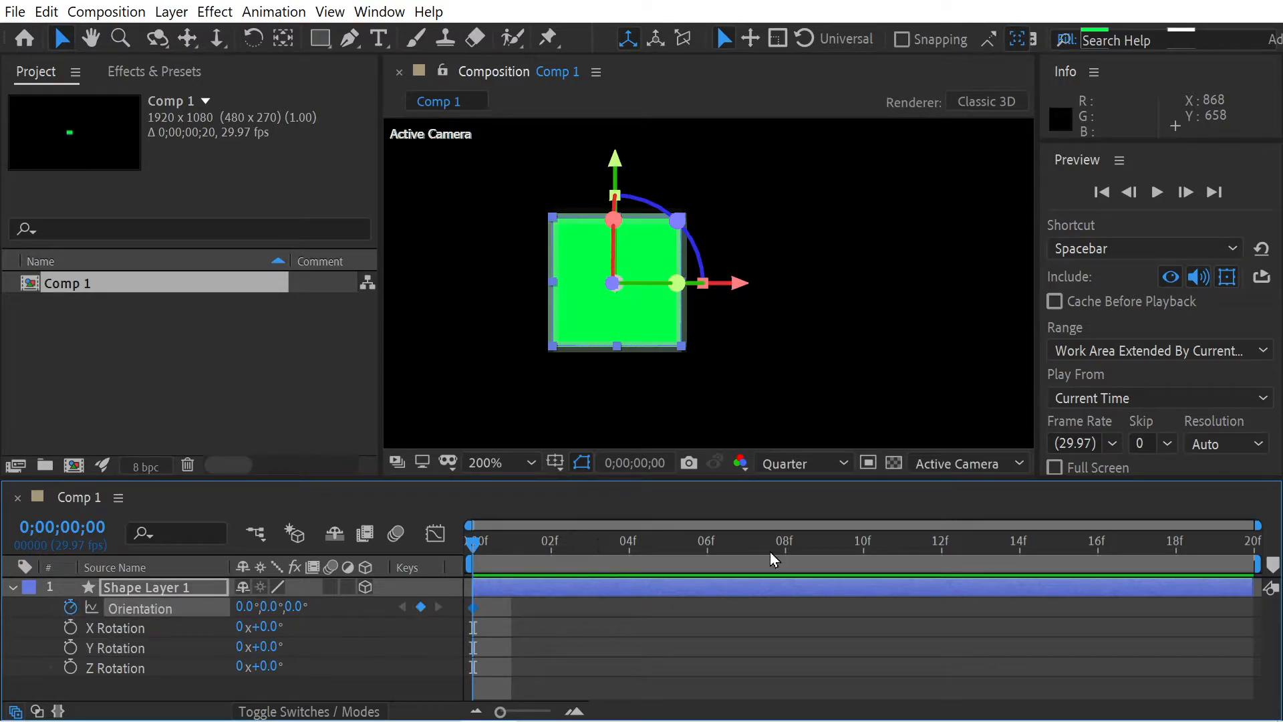
left_click_drag(784, 550, 824, 549)
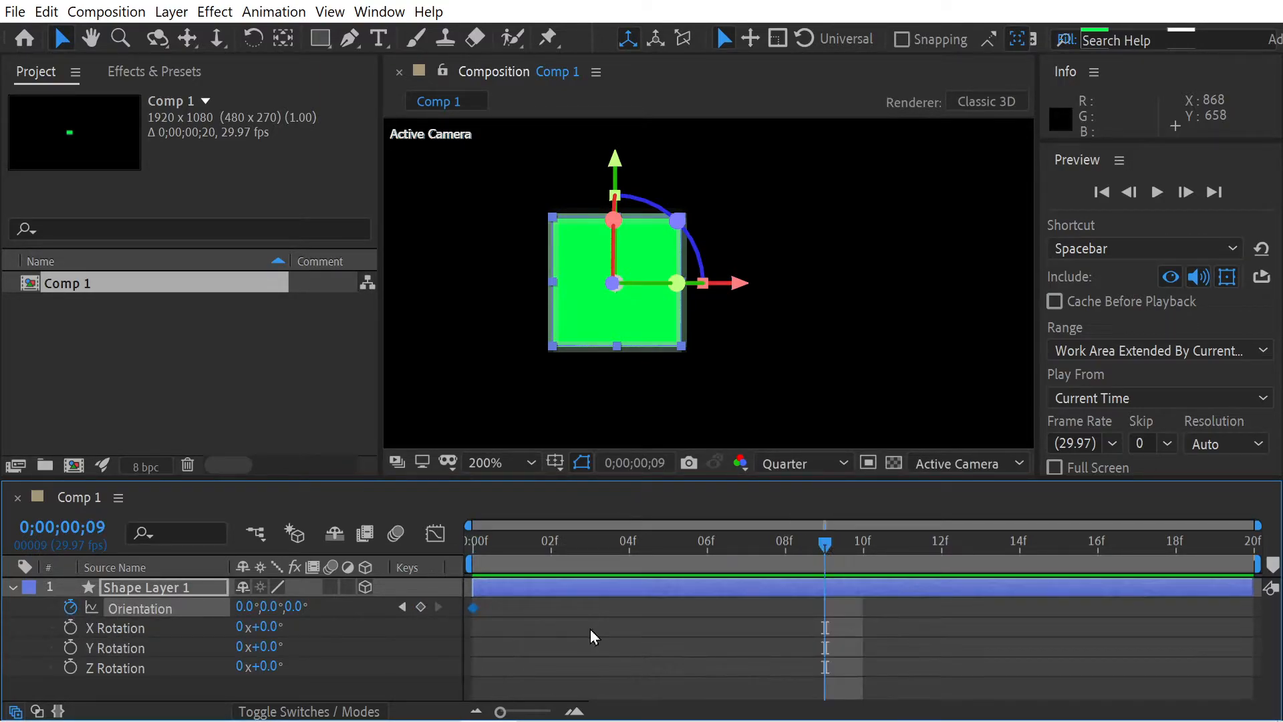
left_click(246, 607)
type("300")
key("Tab")
type("300")
key("Tab")
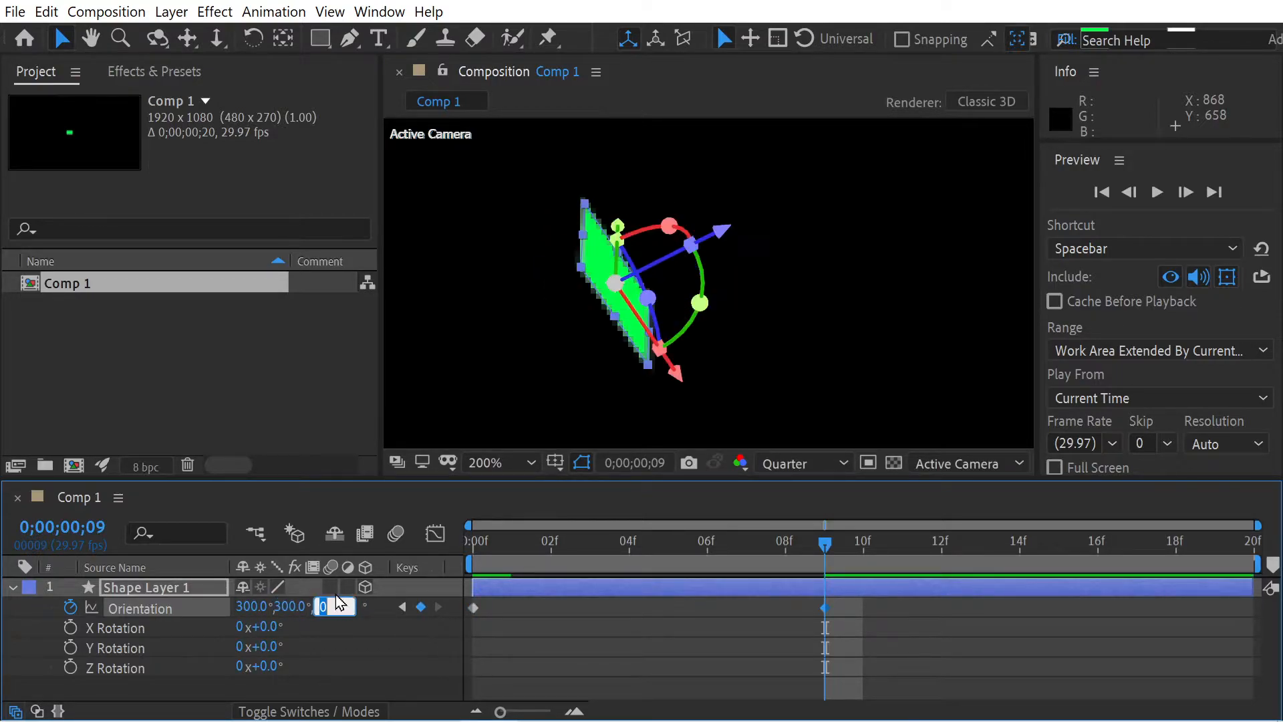
type("300")
key("Tab")
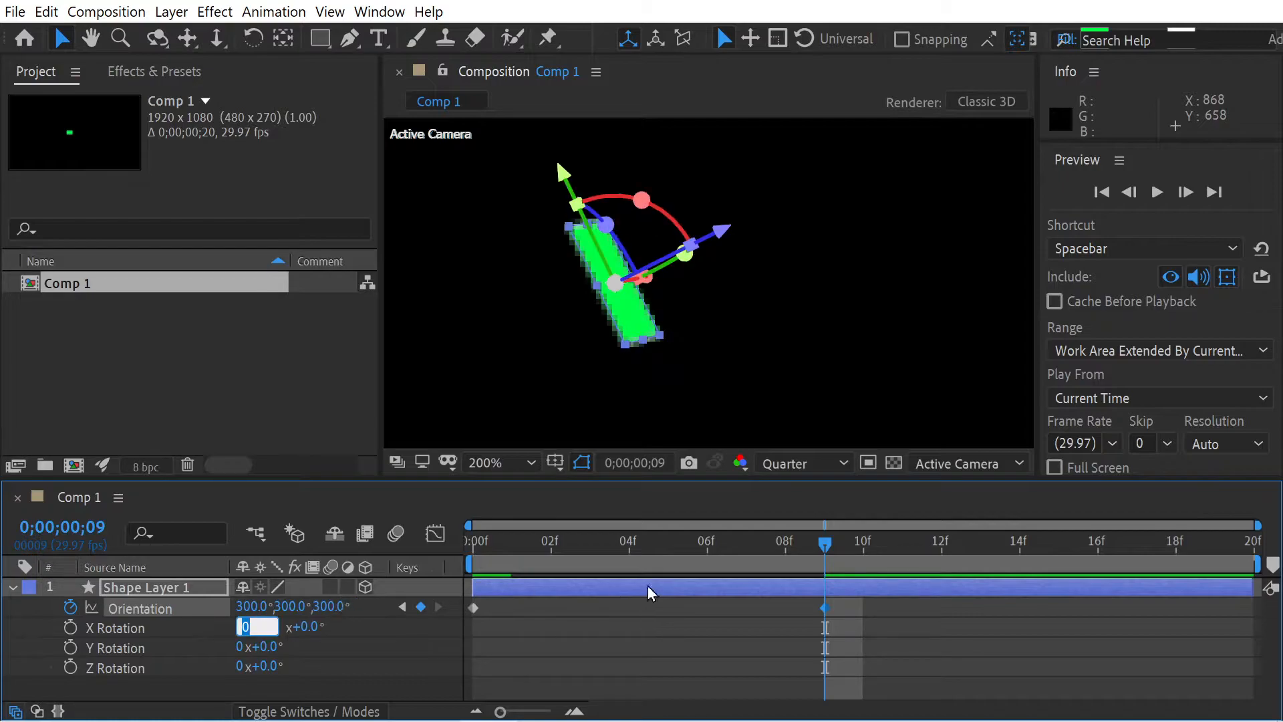
Add an Orientation keyframe at frame 18 with its first value set to 0°
left_click_drag(831, 547, 1189, 527)
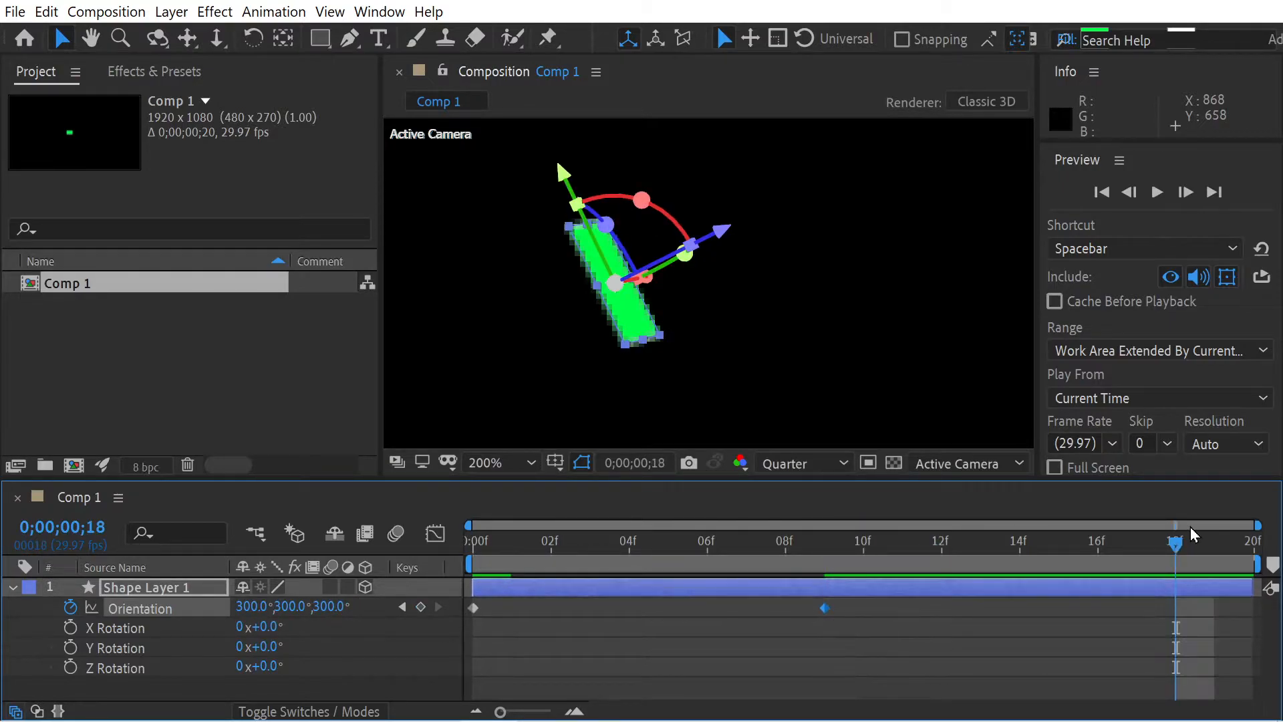
left_click(253, 605)
type("0")
Scrub and play the square's Orientation animation from the first frame
left_click_drag(473, 544, 443, 584)
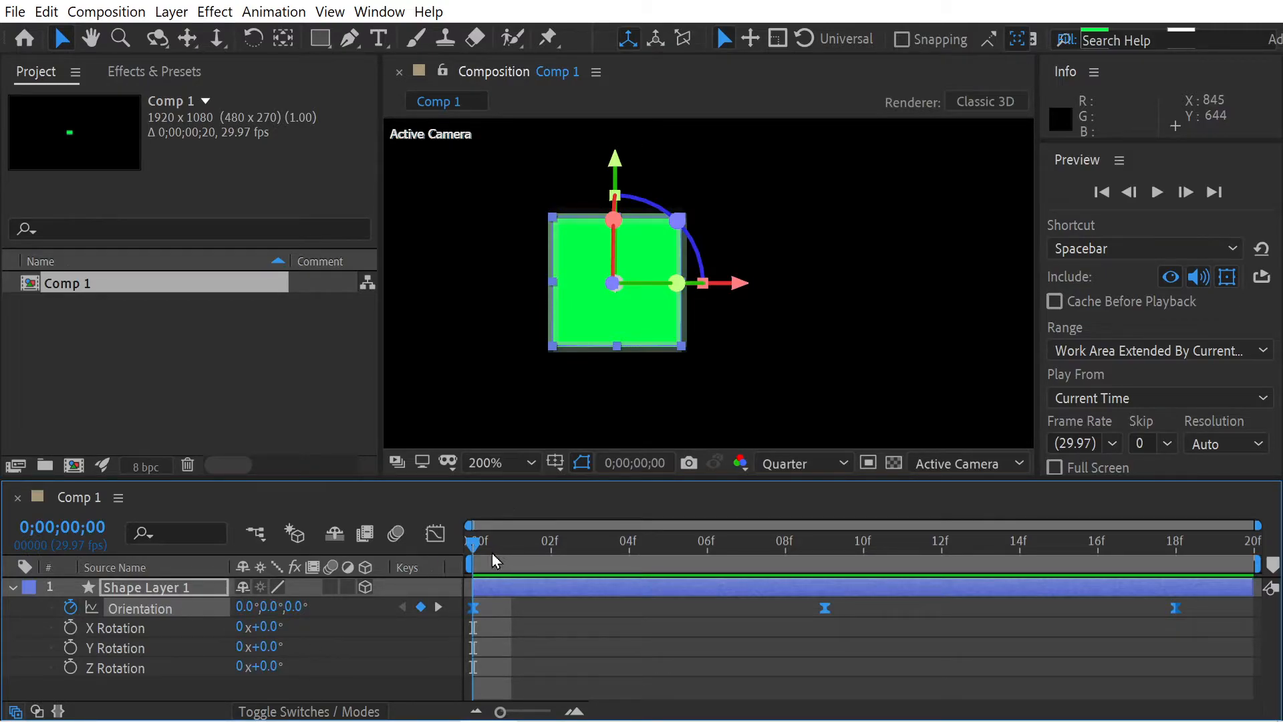
left_click_drag(495, 552, 1058, 560)
key("space")
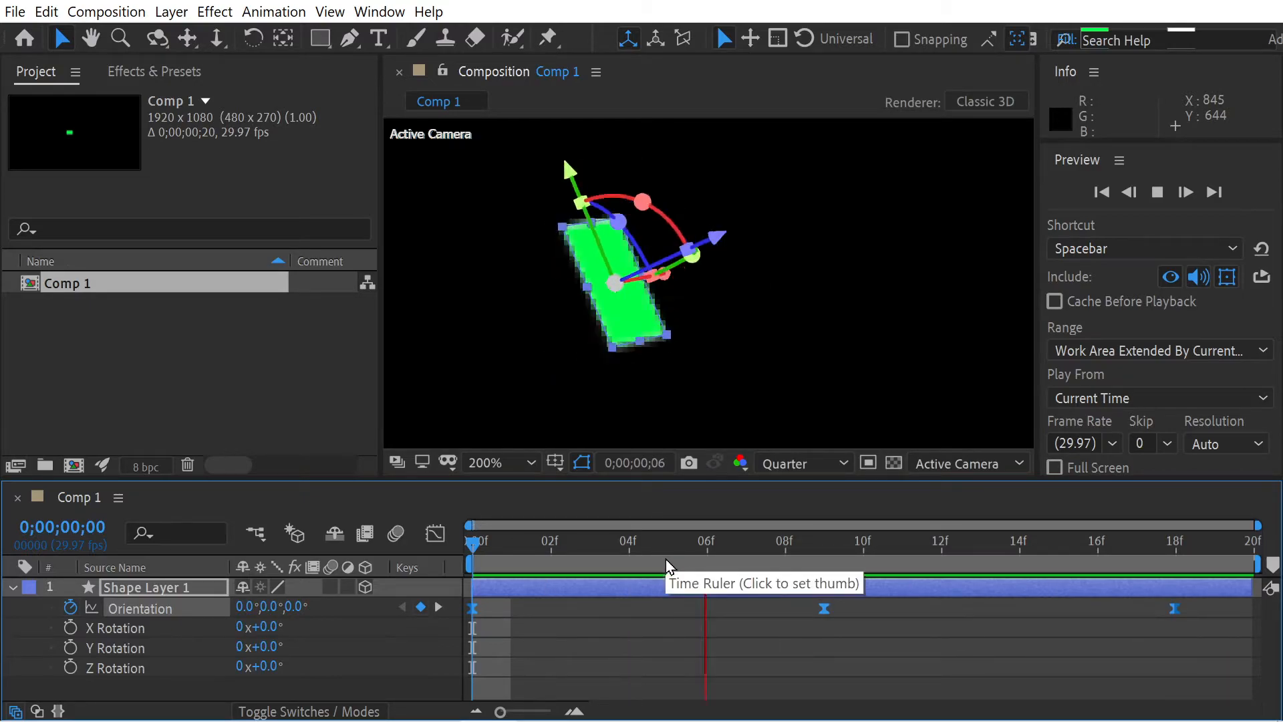
key("space")
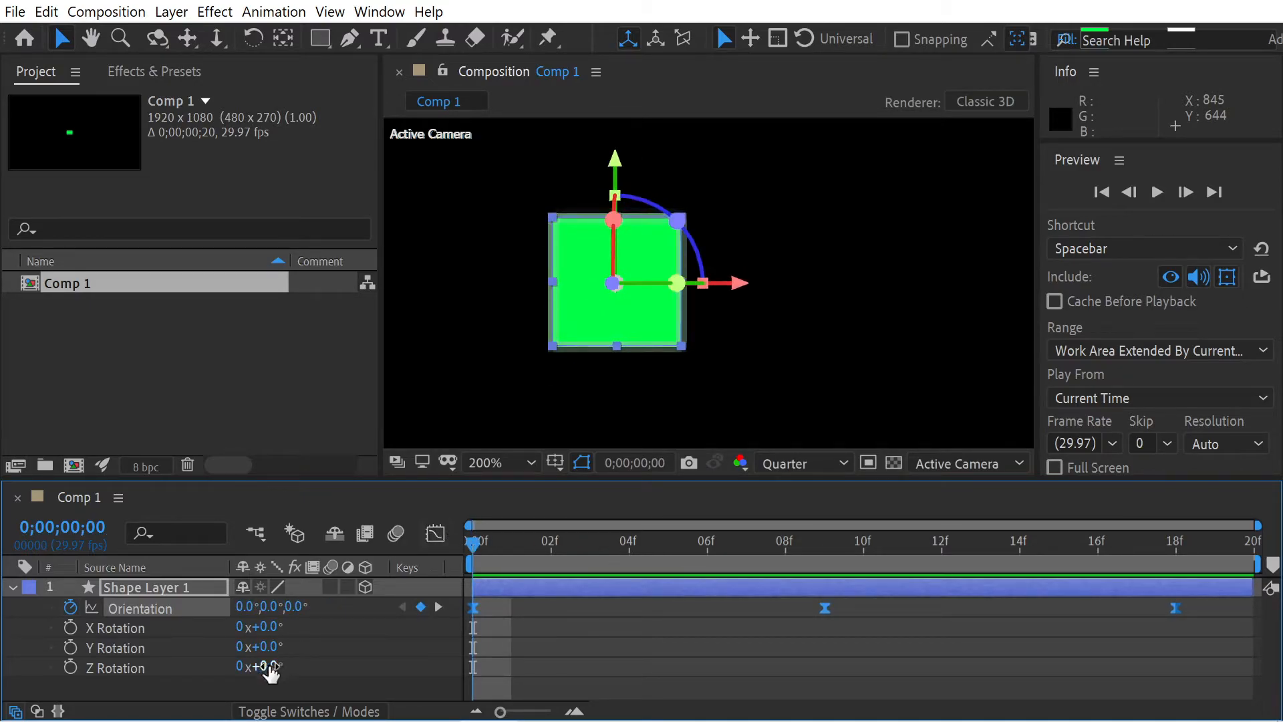
Remove the Orientation keyframes and start keyframing X, Y and Z Rotation at frame 0
left_click(69, 607)
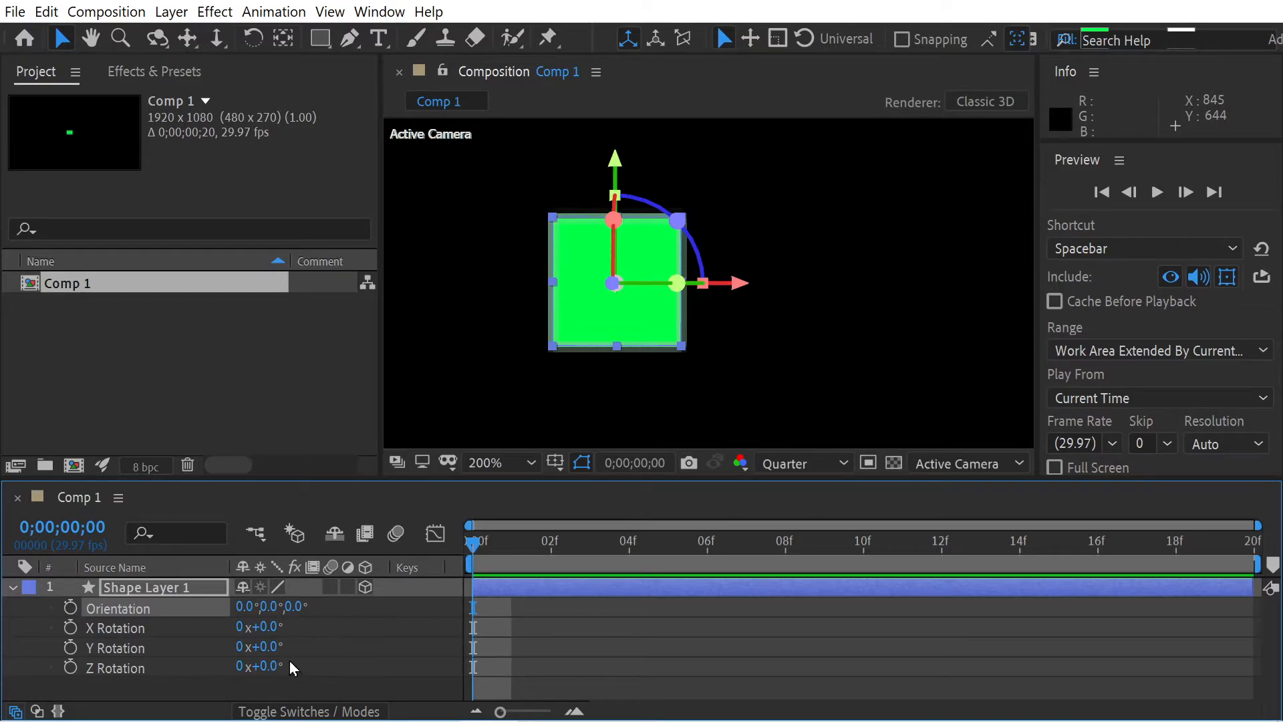
left_click(70, 627)
left_click(69, 647)
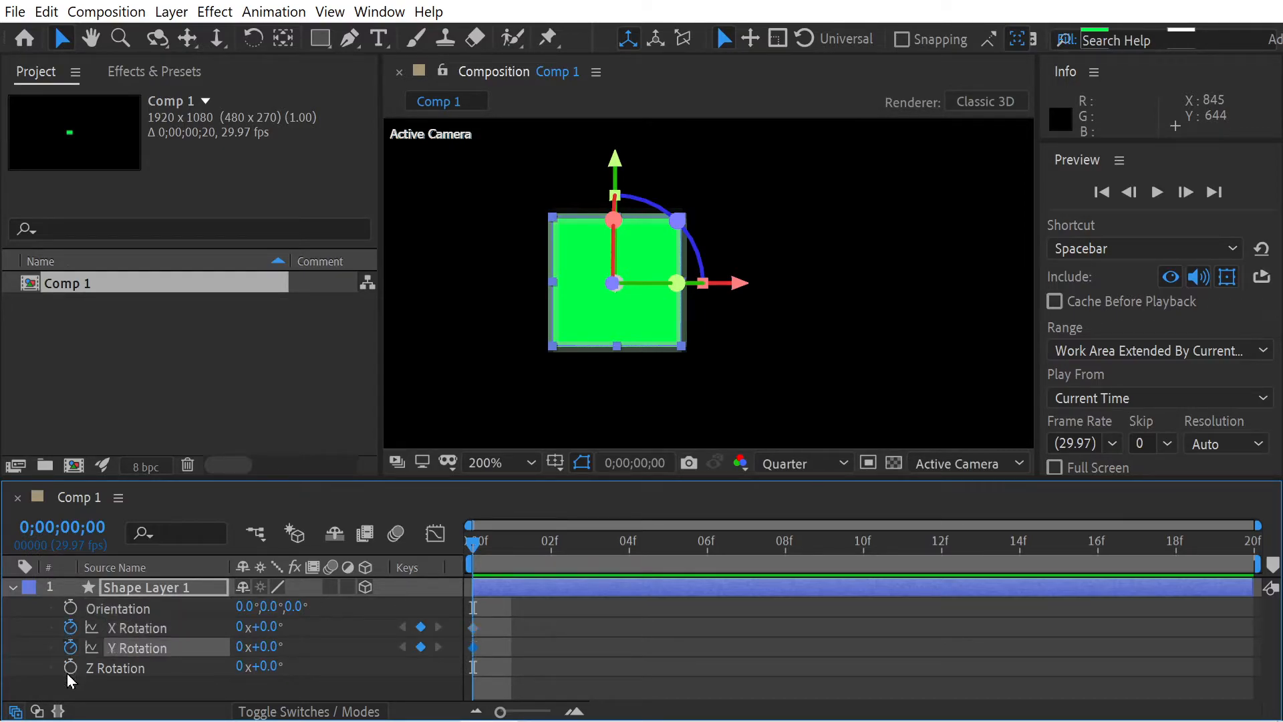
left_click(69, 667)
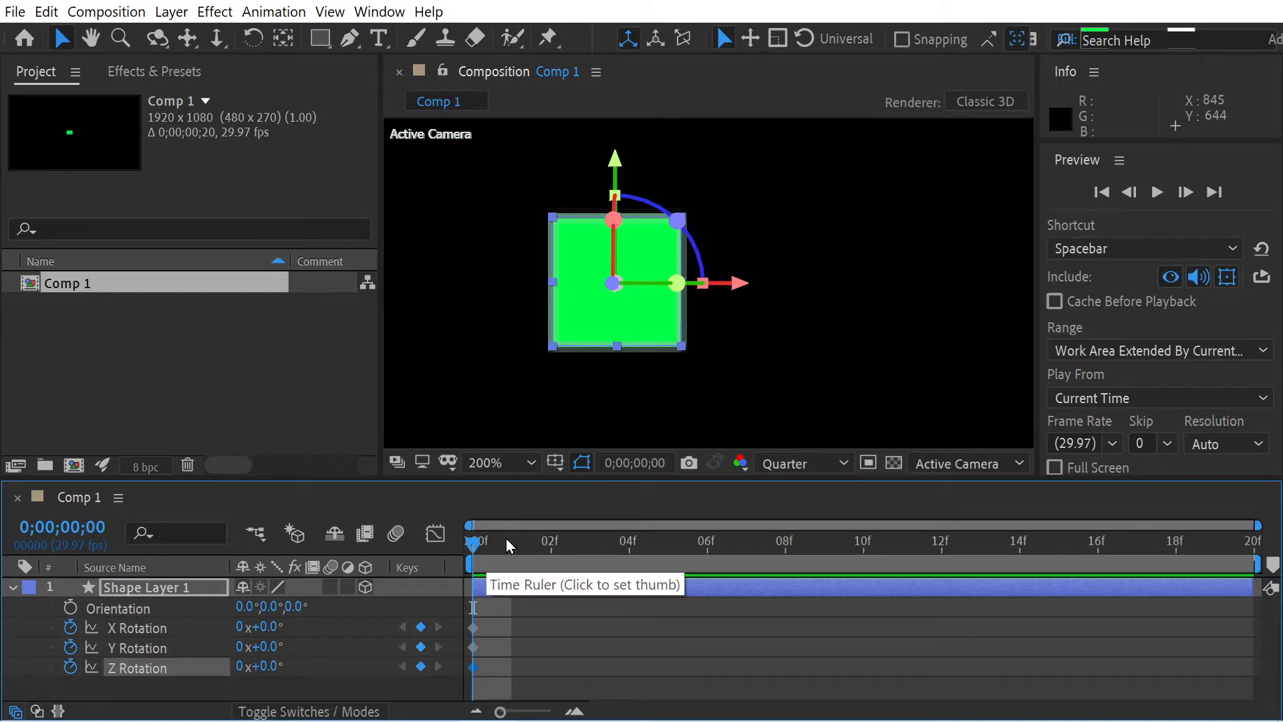
Set the shape layer's X, Y and Z Rotation to 300° each at frame 8
left_click(785, 538)
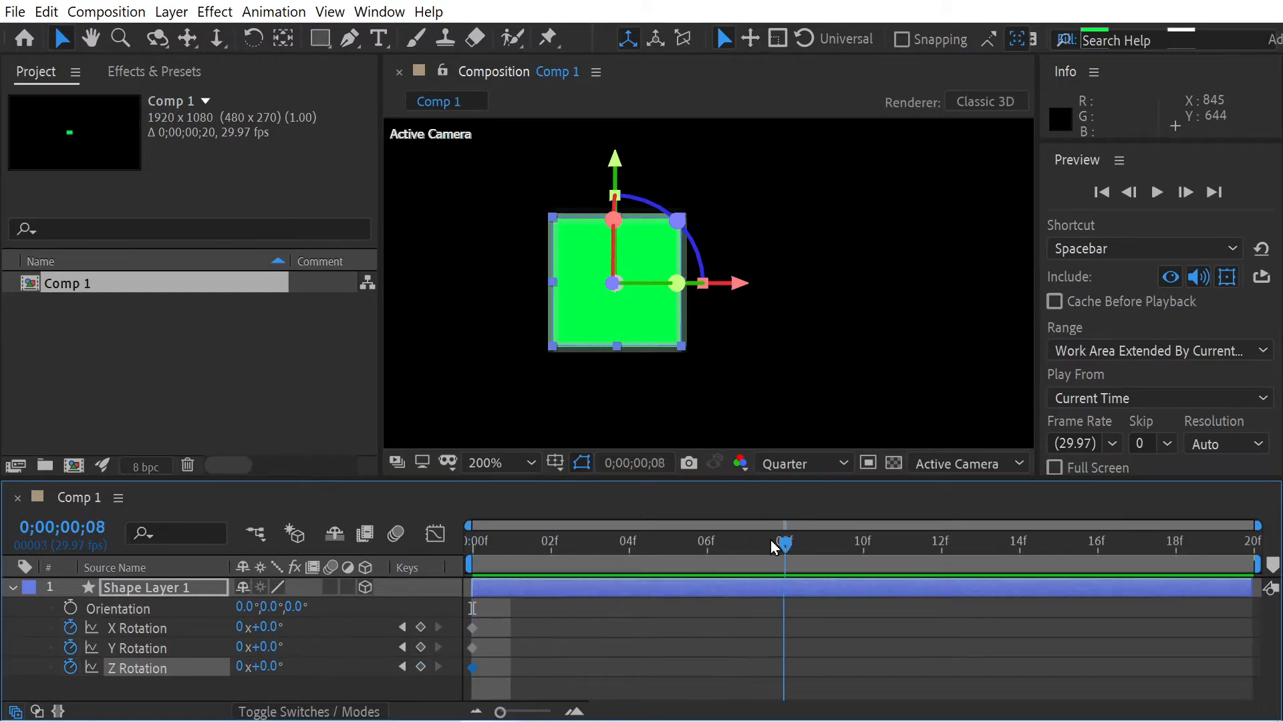
left_click(261, 627)
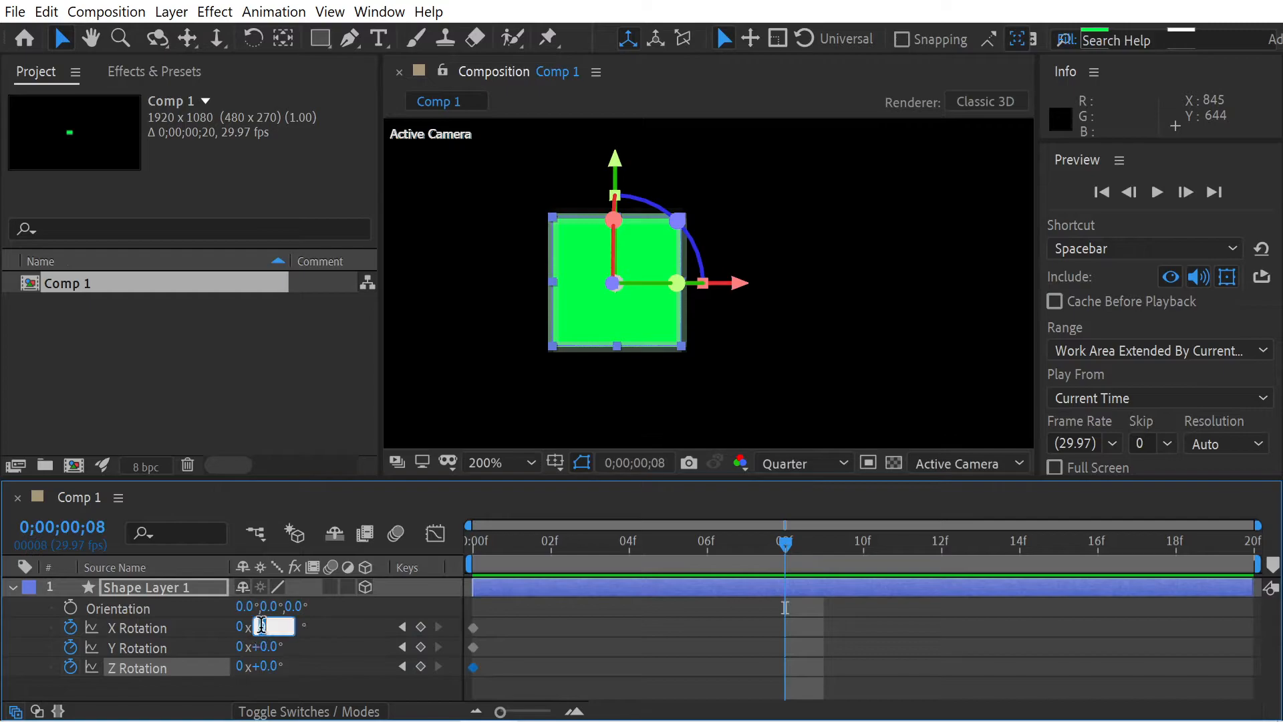
type("90")
key("Tab")
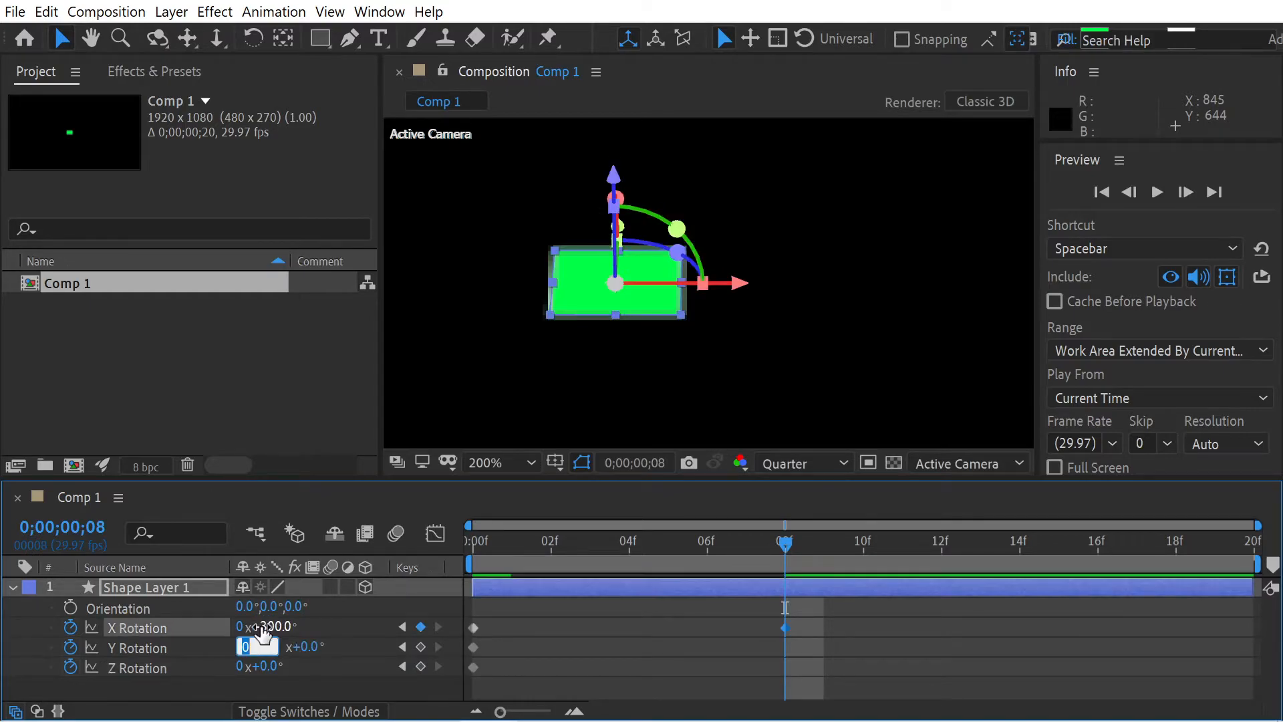
key("Tab")
type("300")
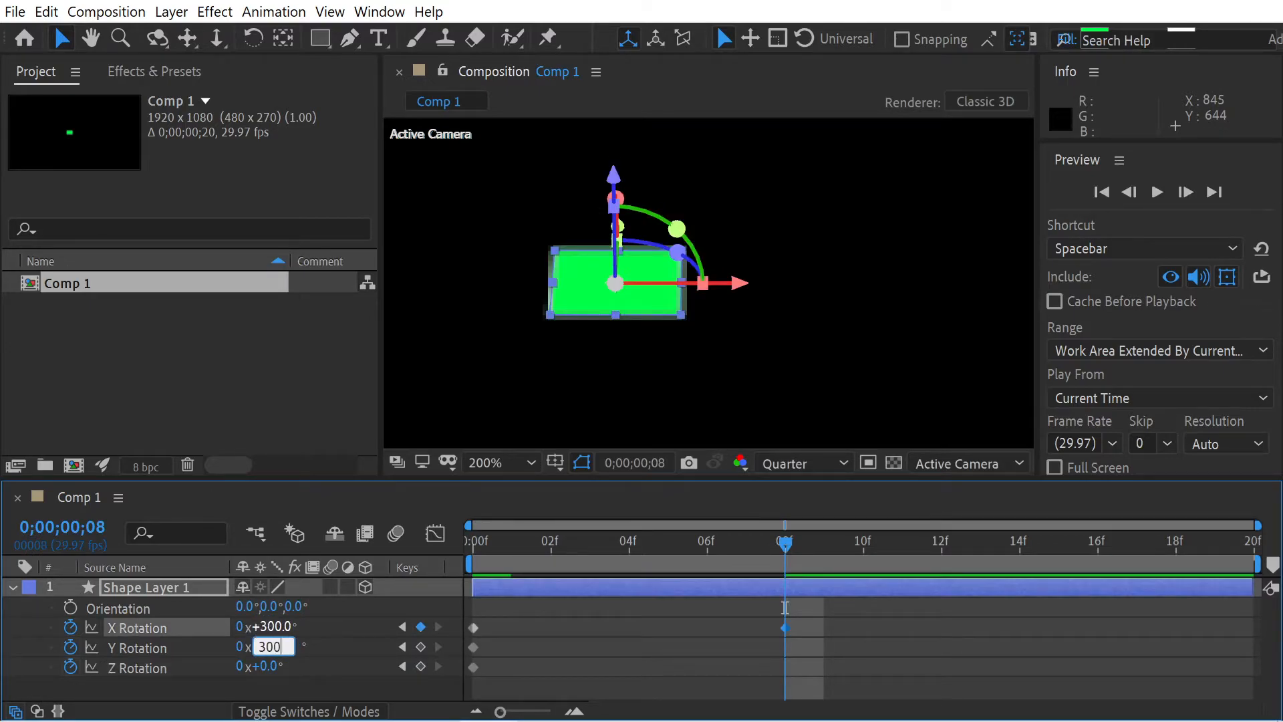
key("Tab")
key("Tab")
type("30")
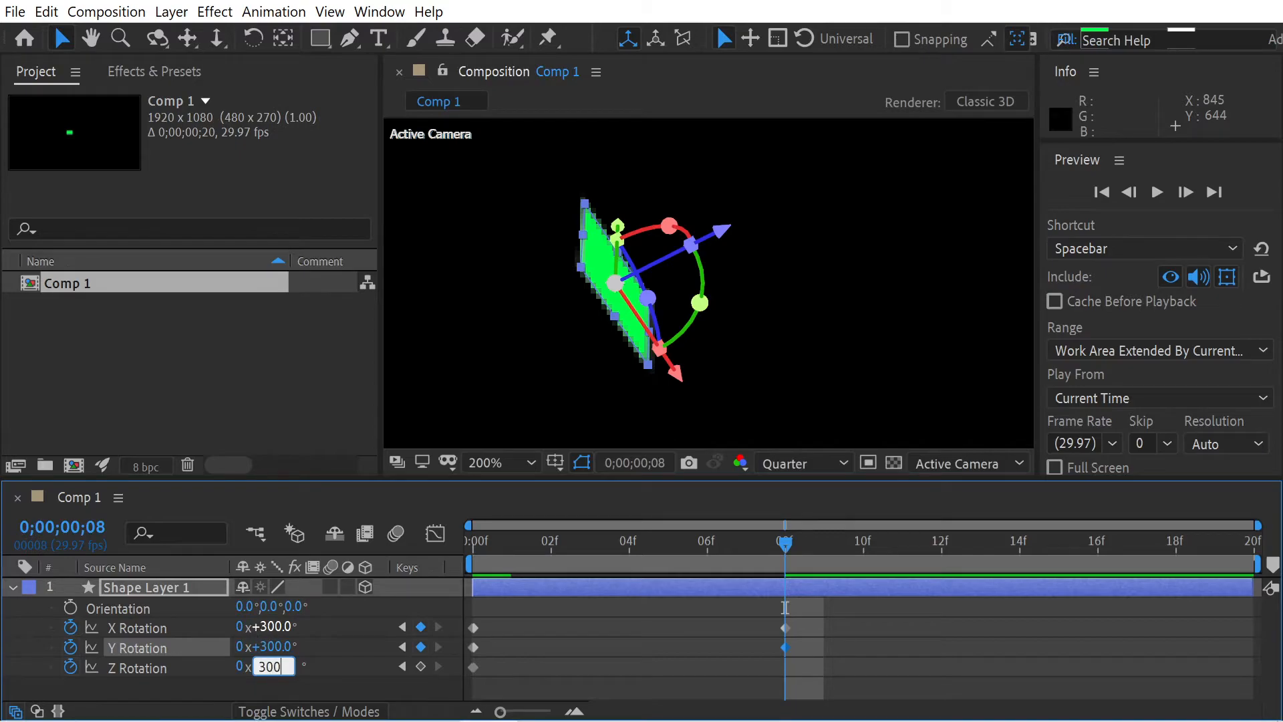
type("0")
key("Tab")
key("Return")
Preview the combined X, Y and Z Rotation animation by playing and scrubbing the timeline
left_click_drag(770, 547, 386, 539)
key("space")
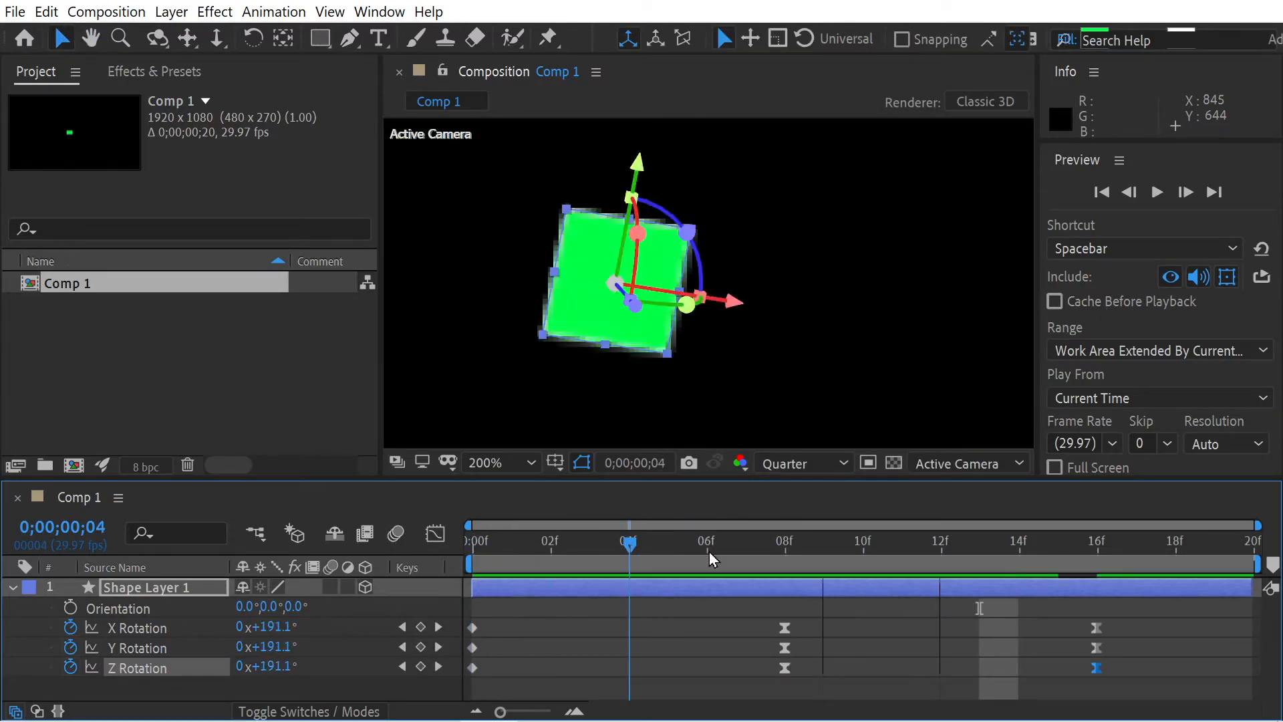
left_click_drag(709, 552, 1043, 612)
left_click_drag(1040, 601, 405, 621)
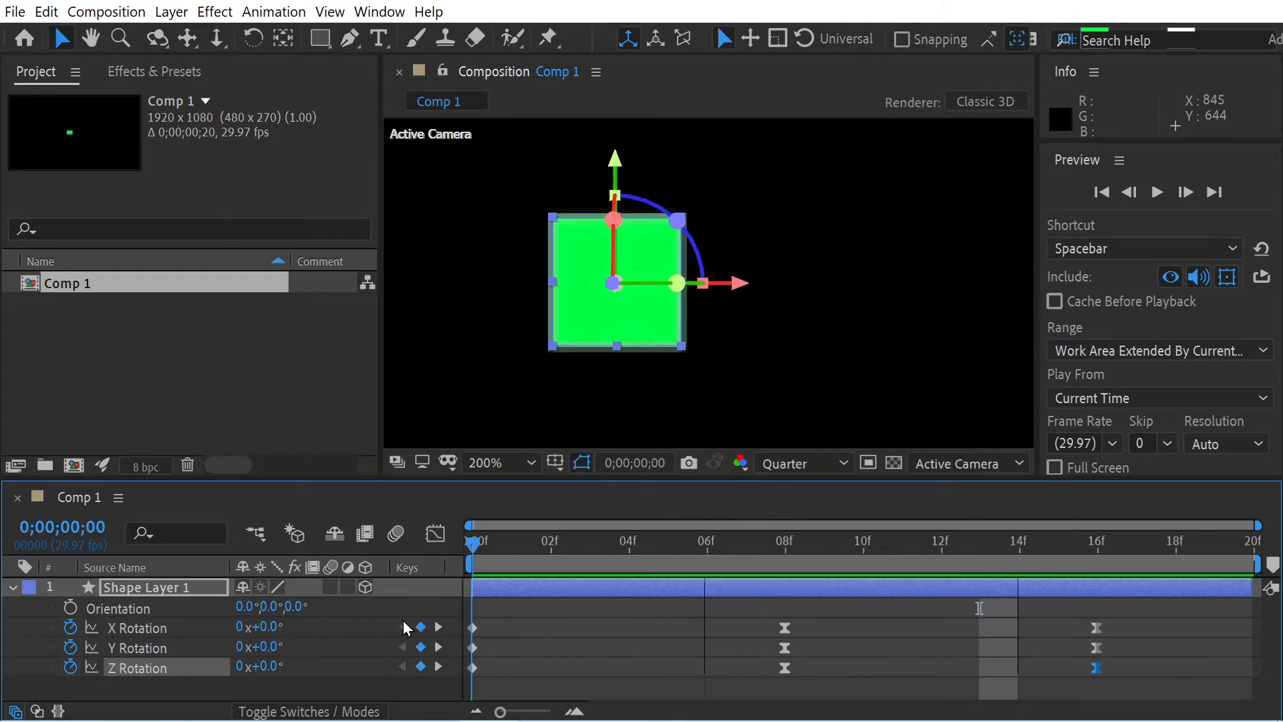
Remove all X, Y and Z Rotation keyframes from the shape layer
left_click(70, 626)
left_click(70, 647)
left_click(70, 666)
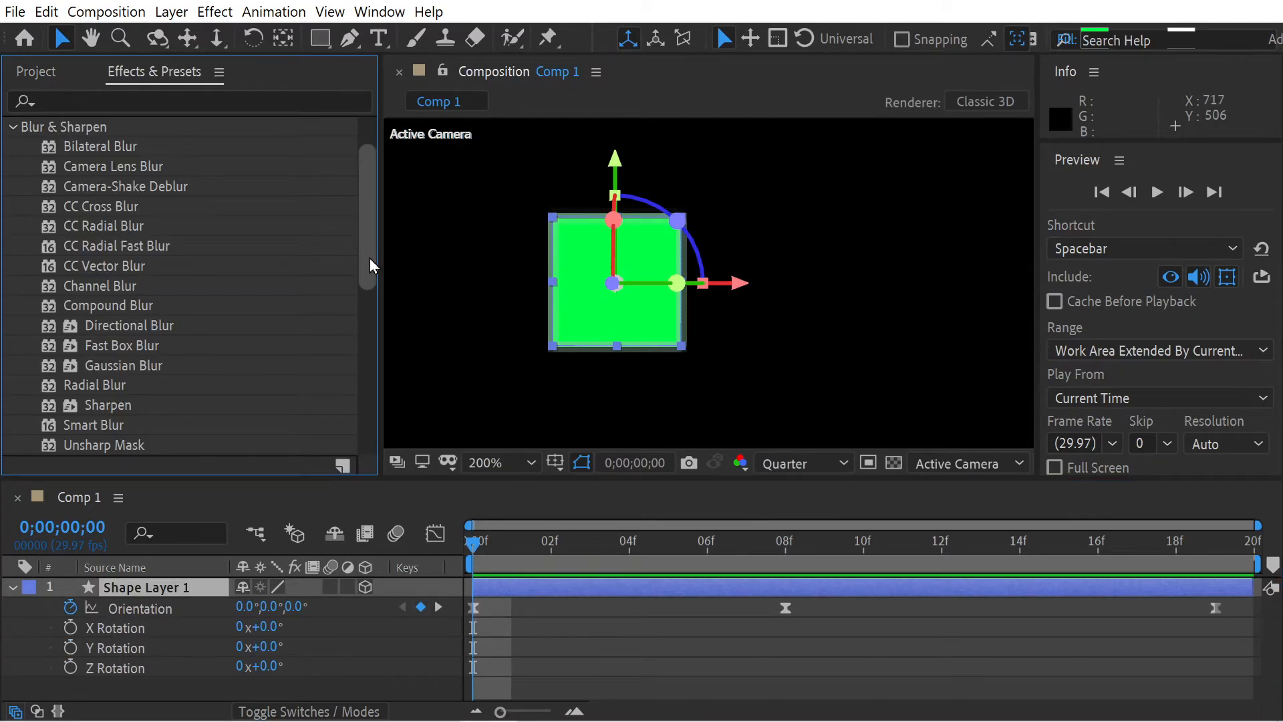
Apply the Gaussian Blur effect from the Blur & Sharpen category to Shape Layer 1
left_click_drag(370, 259, 365, 278)
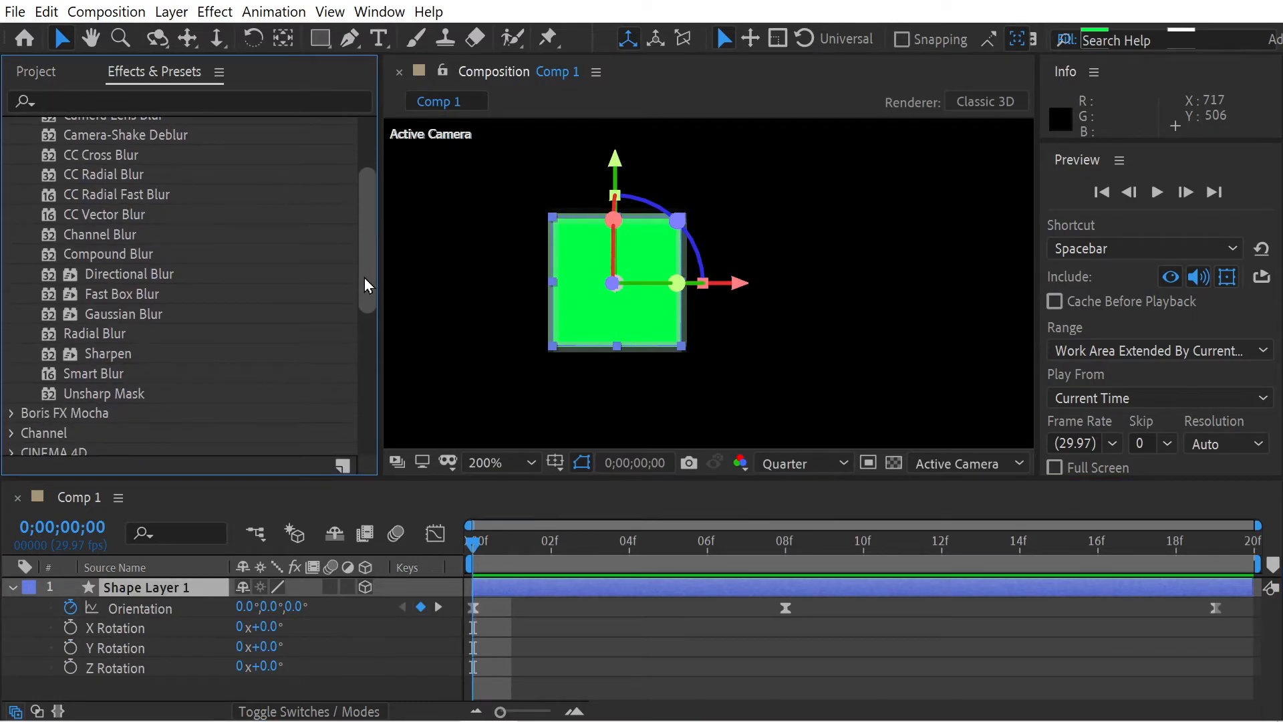
left_click_drag(110, 314, 147, 587)
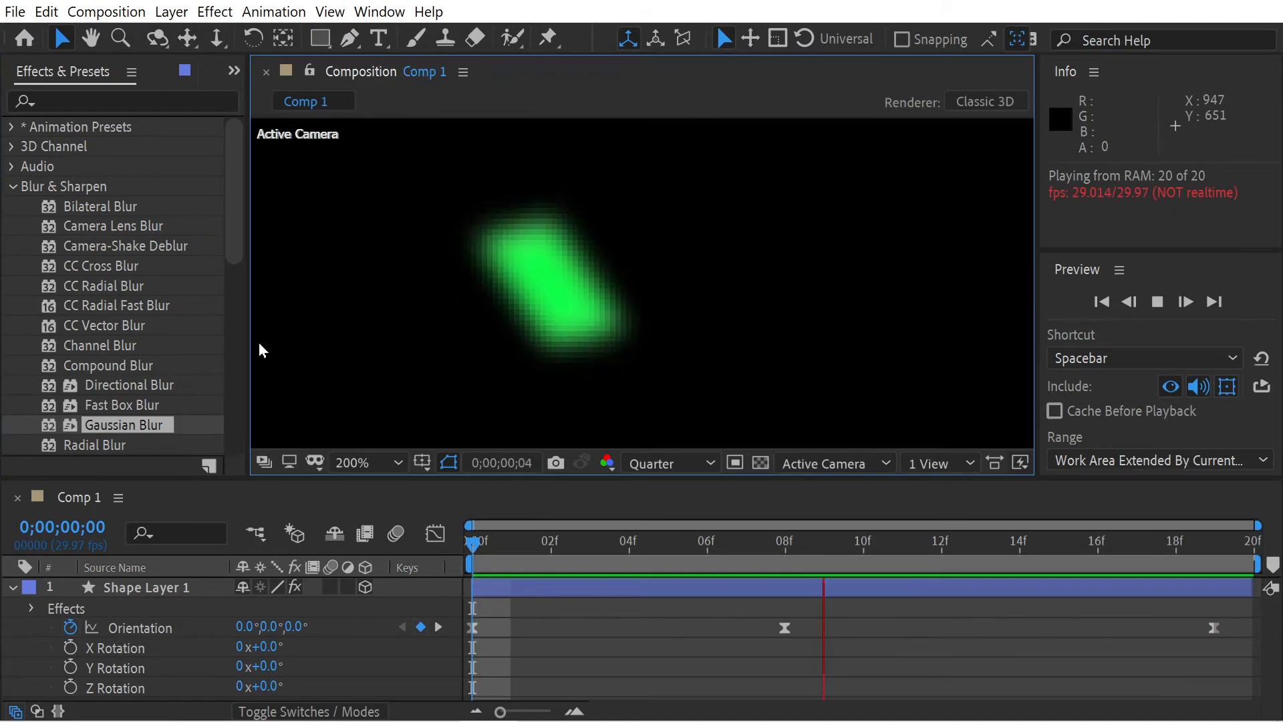
Retime Shape Layer 1's Orientation animation by moving the last keyframe to 0;00;02;00 and the middle keyframe to 0;00;01;00
left_click_drag(268, 334, 315, 352)
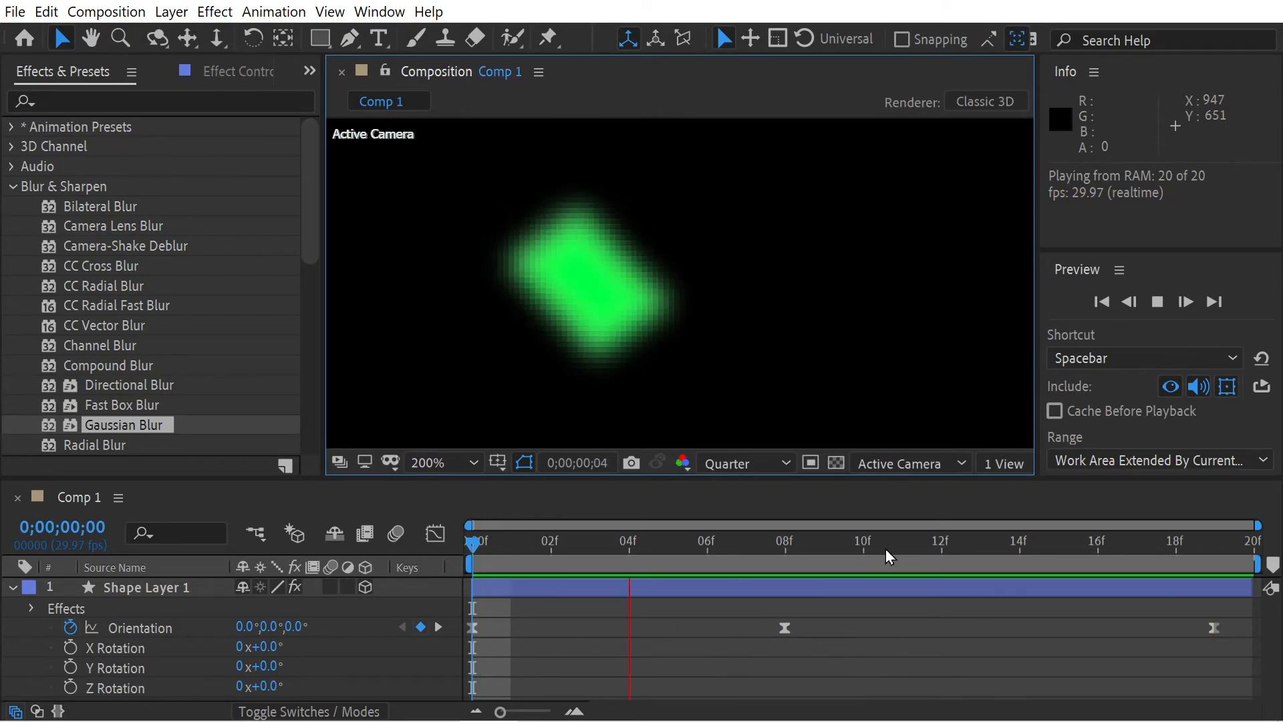
left_click(748, 541)
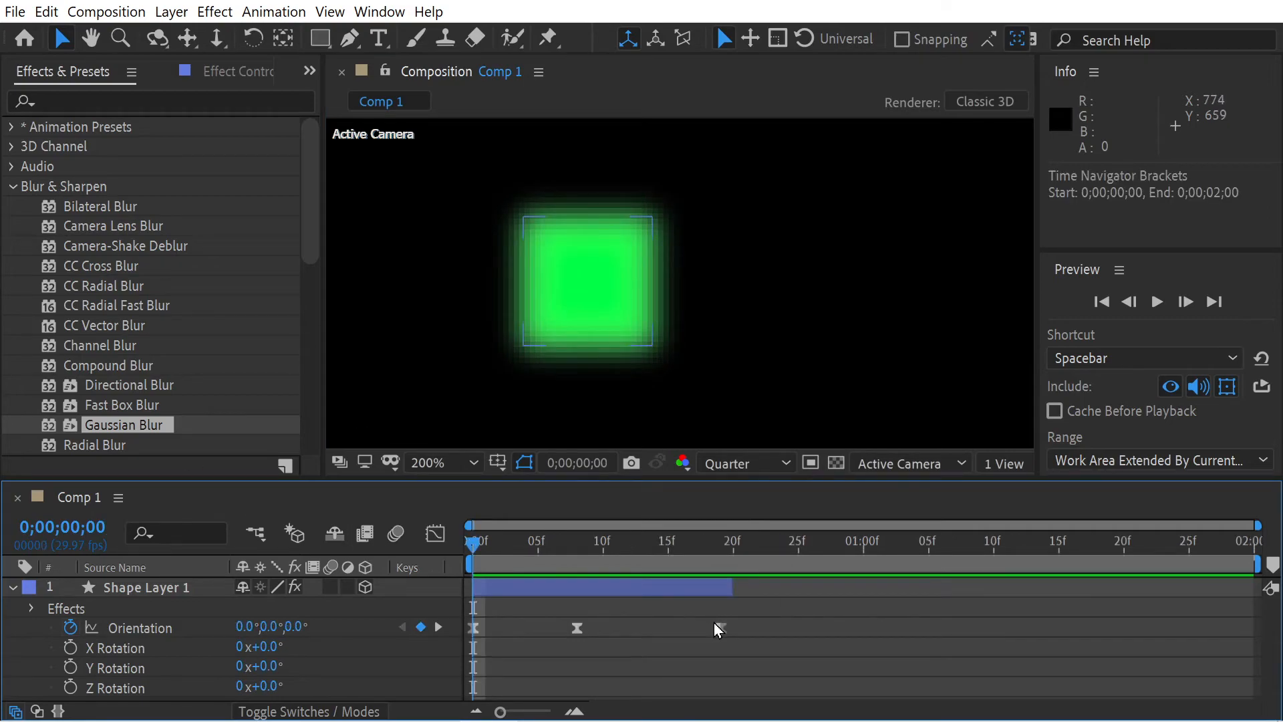
left_click_drag(719, 625, 1254, 627)
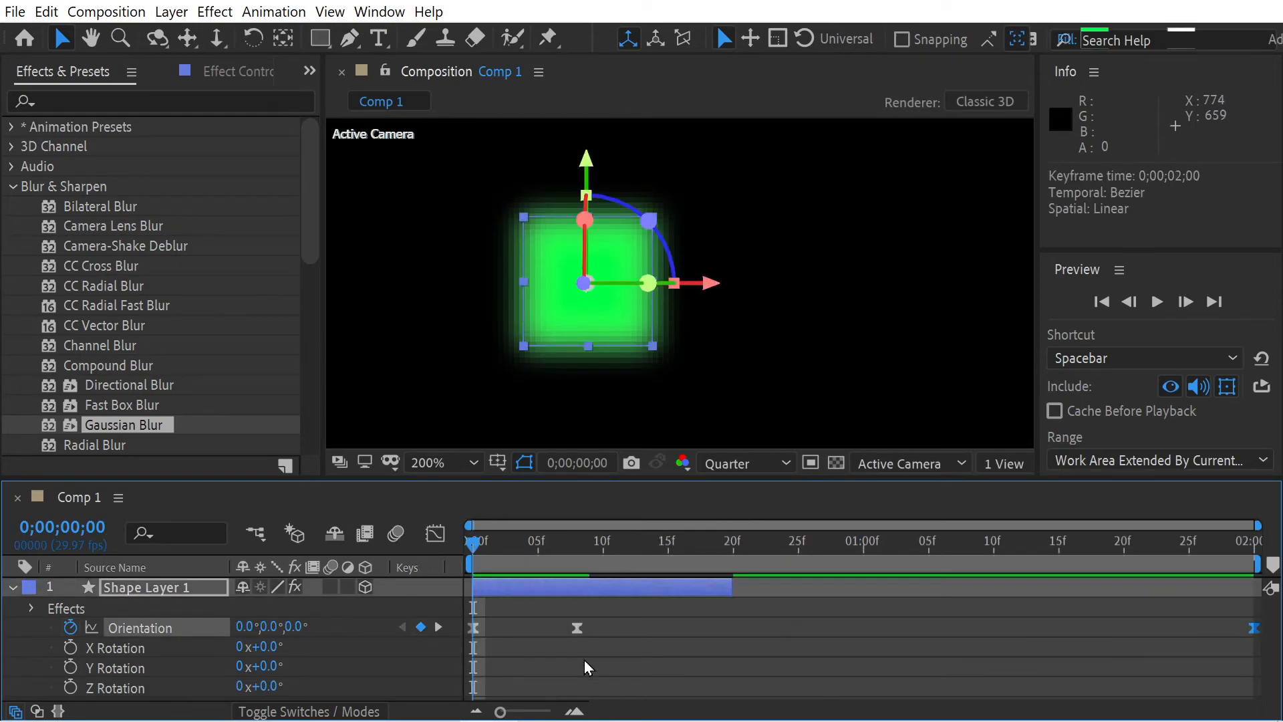
left_click_drag(570, 626, 869, 636)
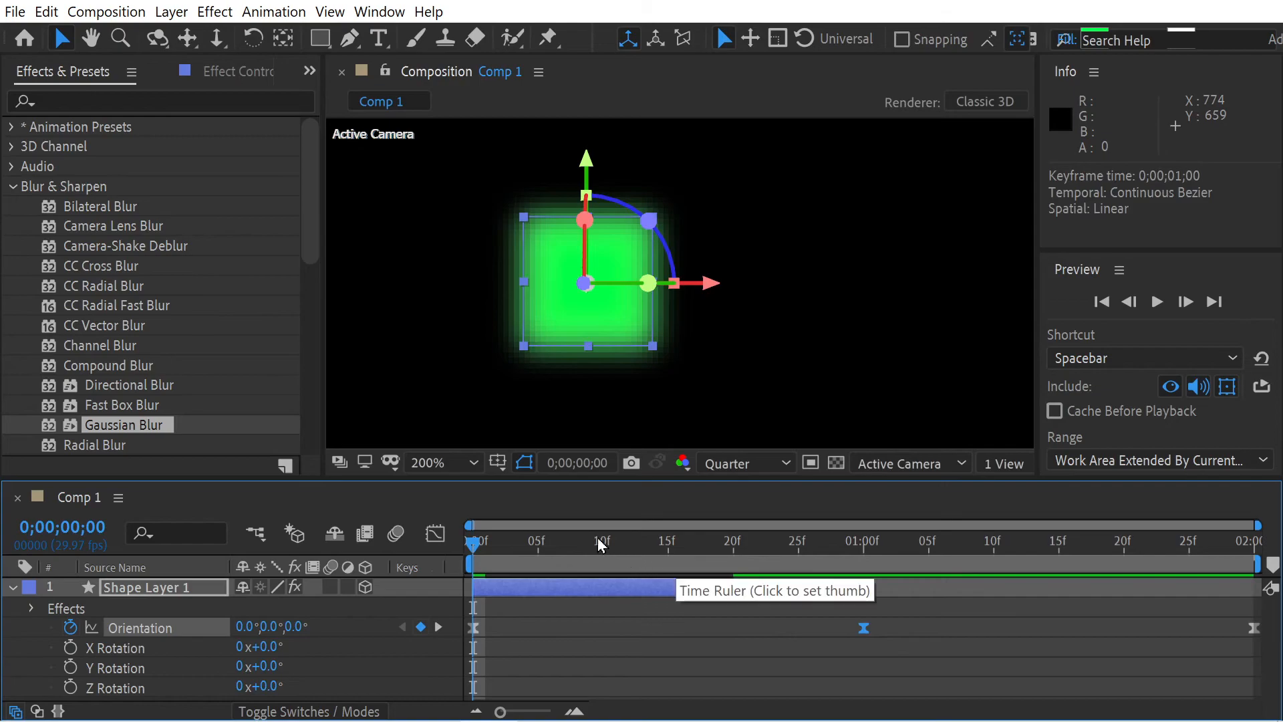
Extend Shape Layer 1's out point to 0;00;02;01 so the layer covers all the Orientation keyframes
left_click(744, 541)
left_click_drag(735, 554, 412, 541)
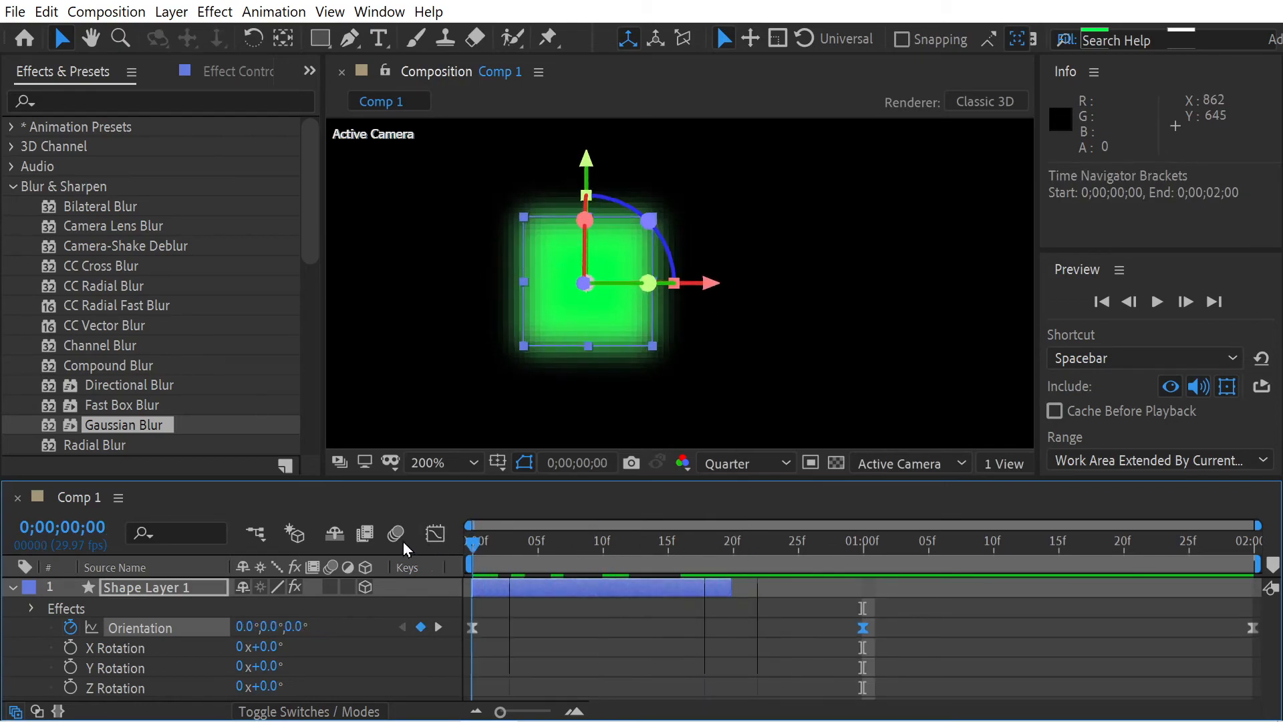
left_click_drag(732, 582, 1261, 585)
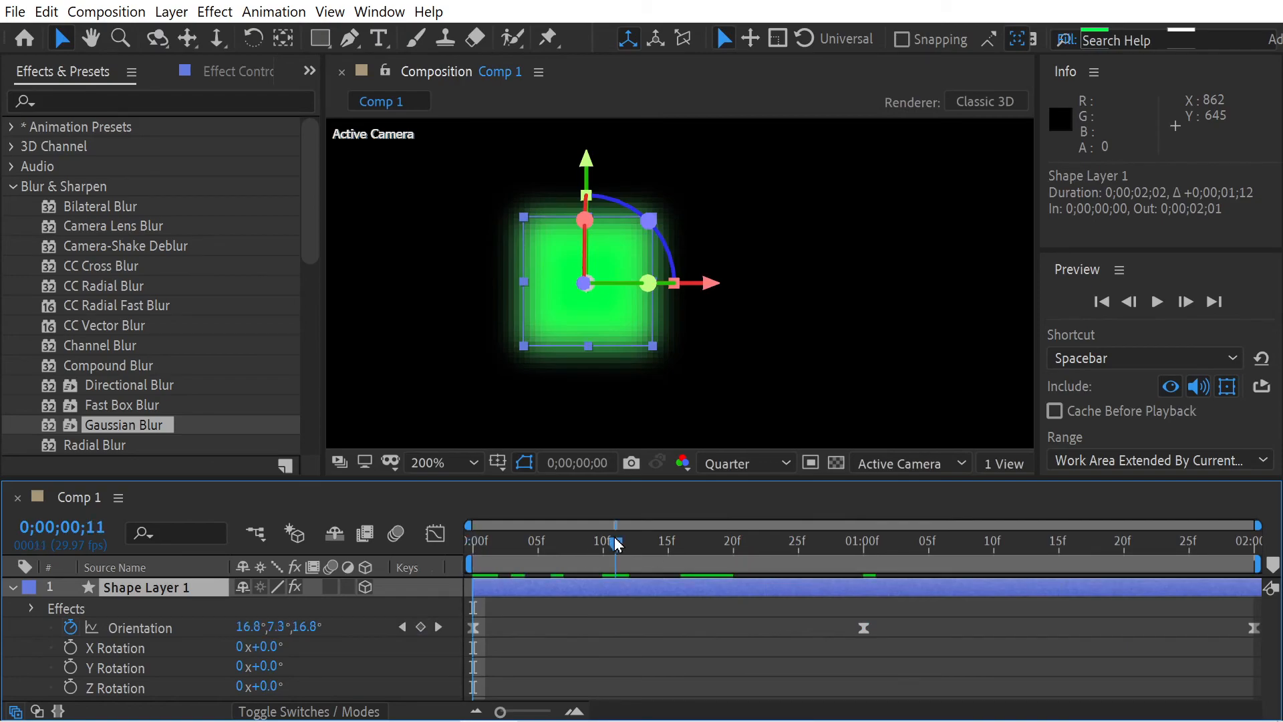
Preview the slower Orientation animation, deselect the shape layer, and play it again without the layer controls
key("space")
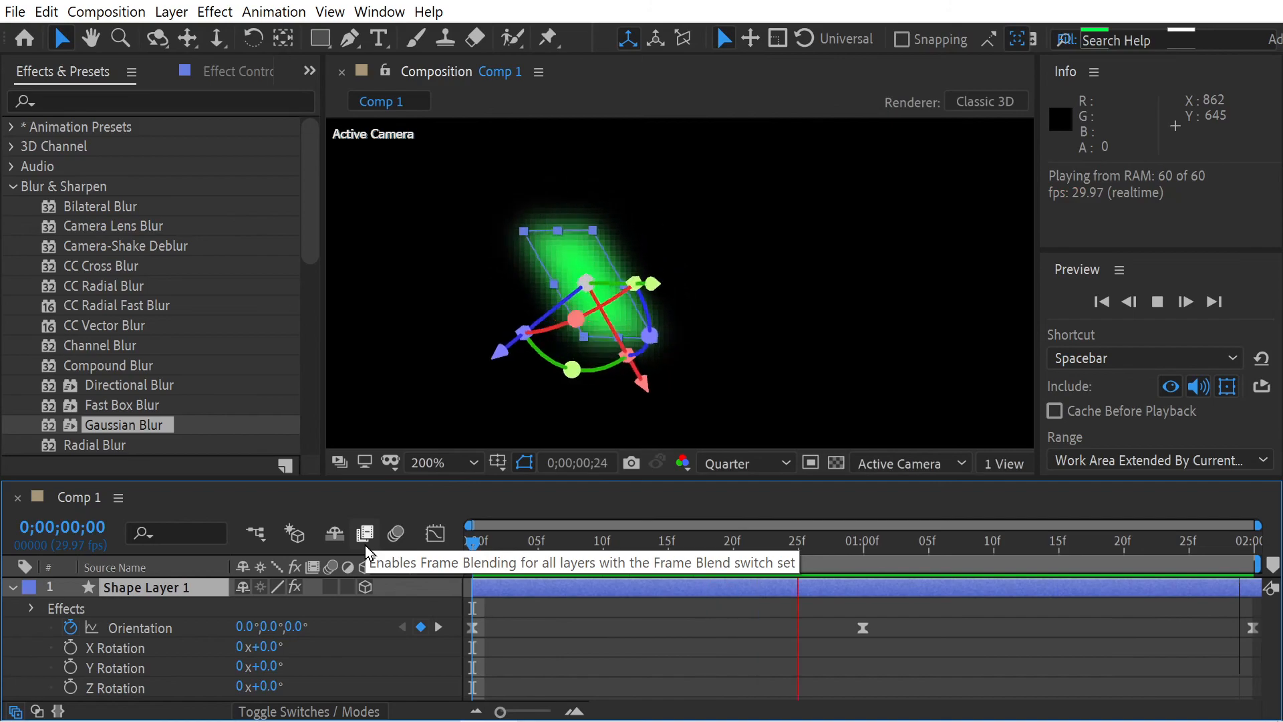
left_click(424, 325)
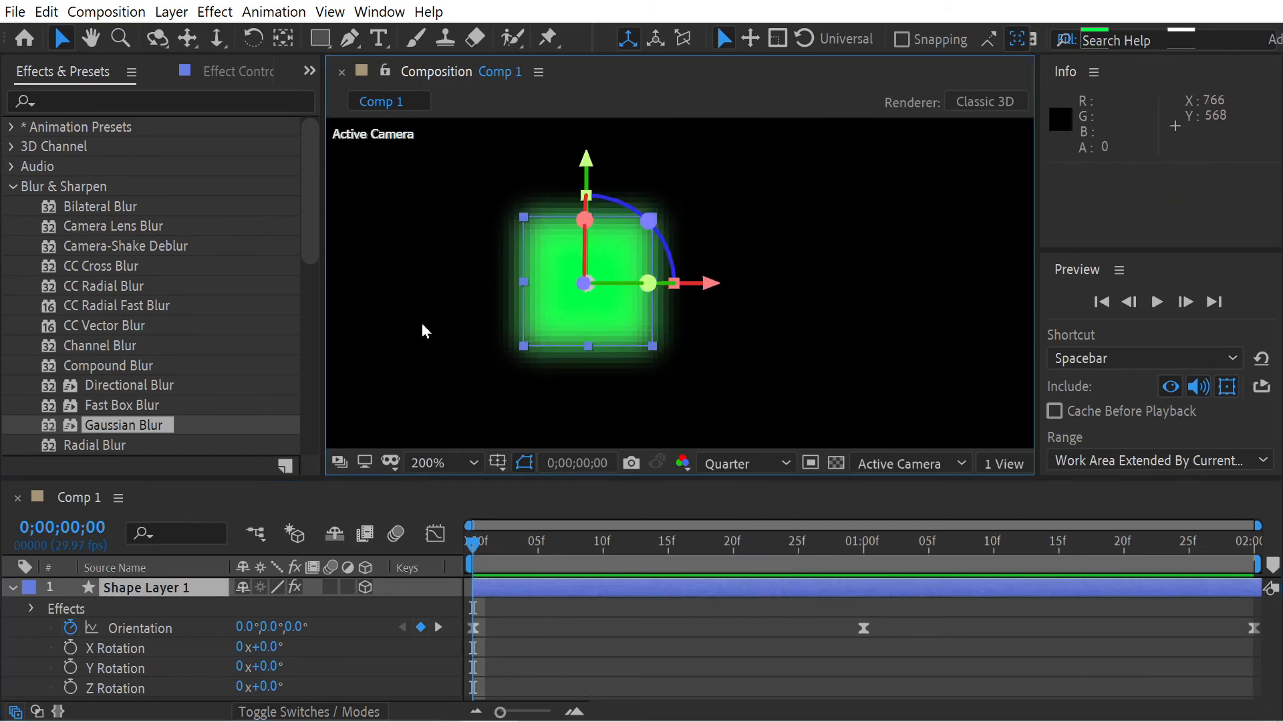
left_click(420, 392)
key("space")
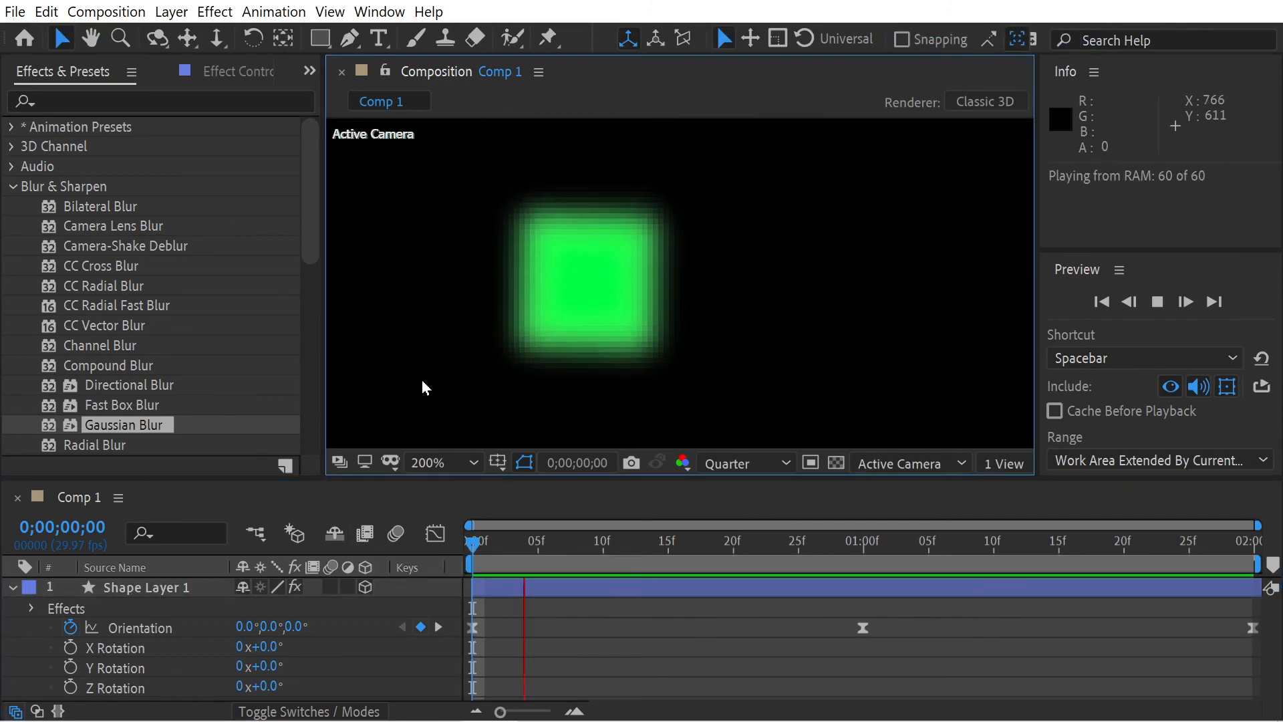